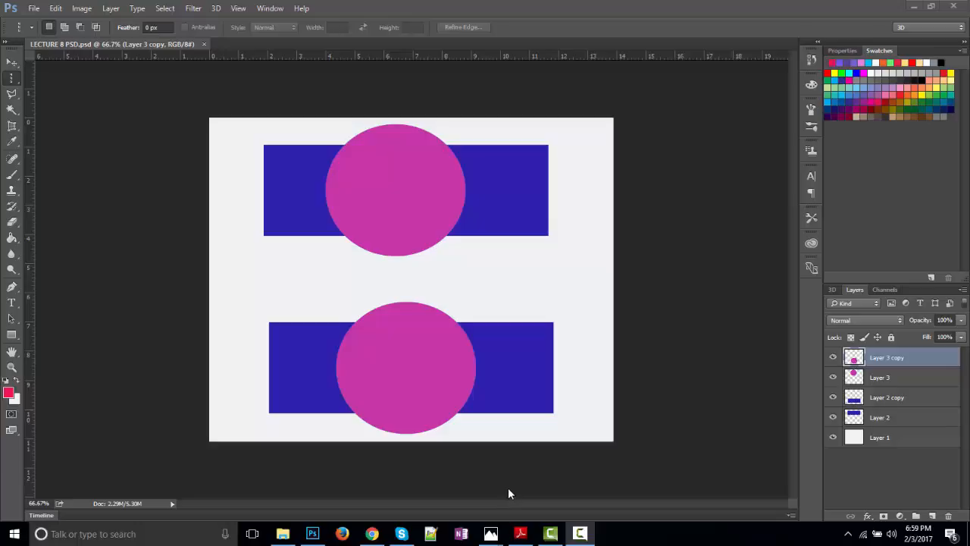
- Hide Layer 3 copy, Layer 3, Layer 2 copy and Layer 2, and add a new empty layer on top
click(833, 357)
click(833, 377)
click(833, 397)
click(833, 417)
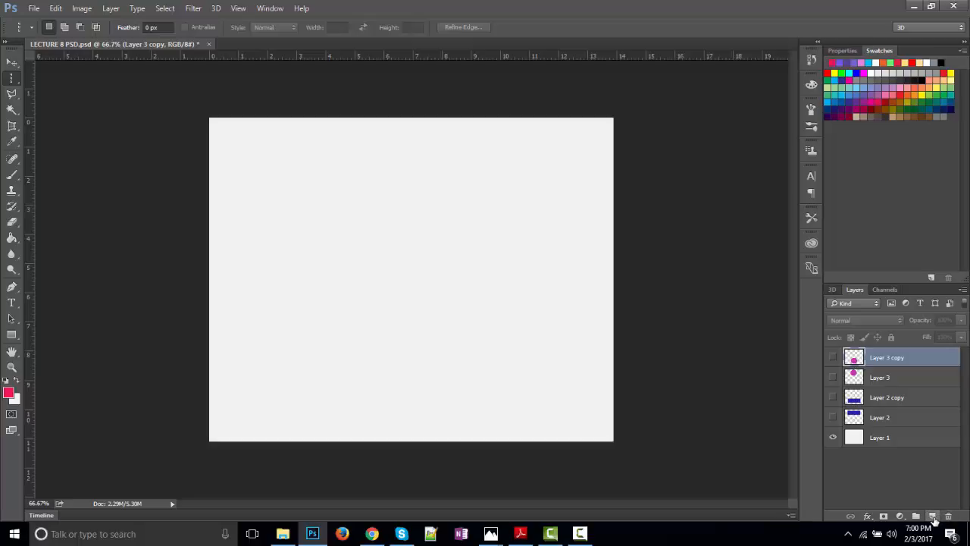
click(933, 516)
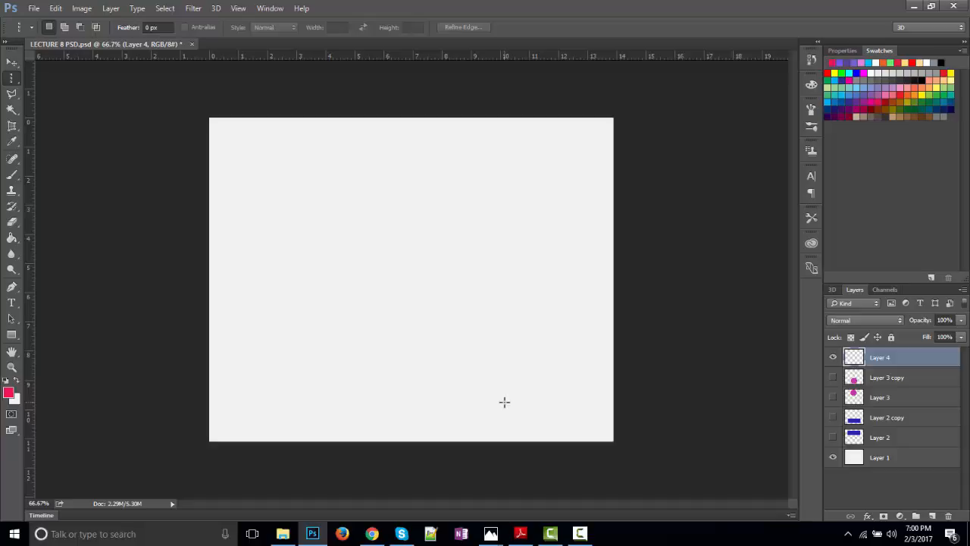
- Switch from the Single Column to the Rectangular Marquee tool
right_click(11, 79)
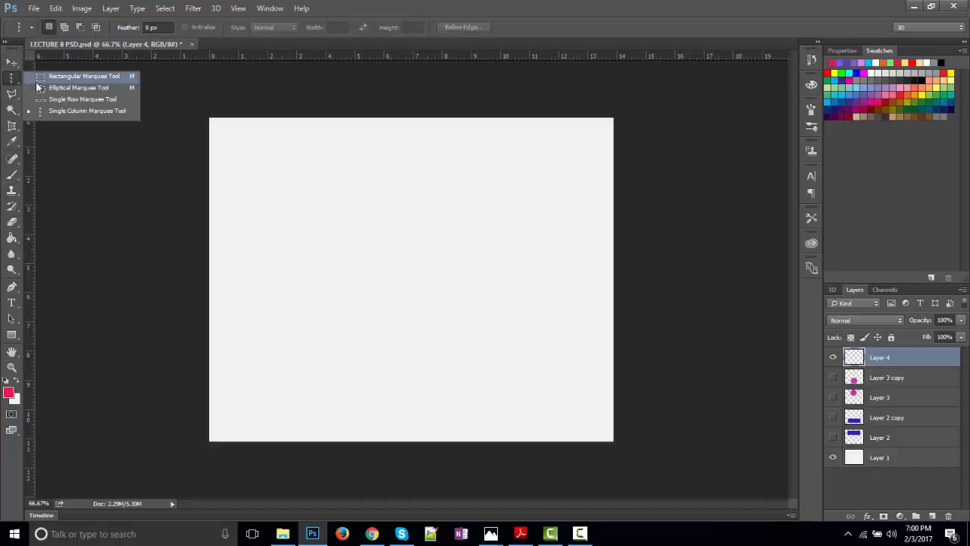
click(76, 77)
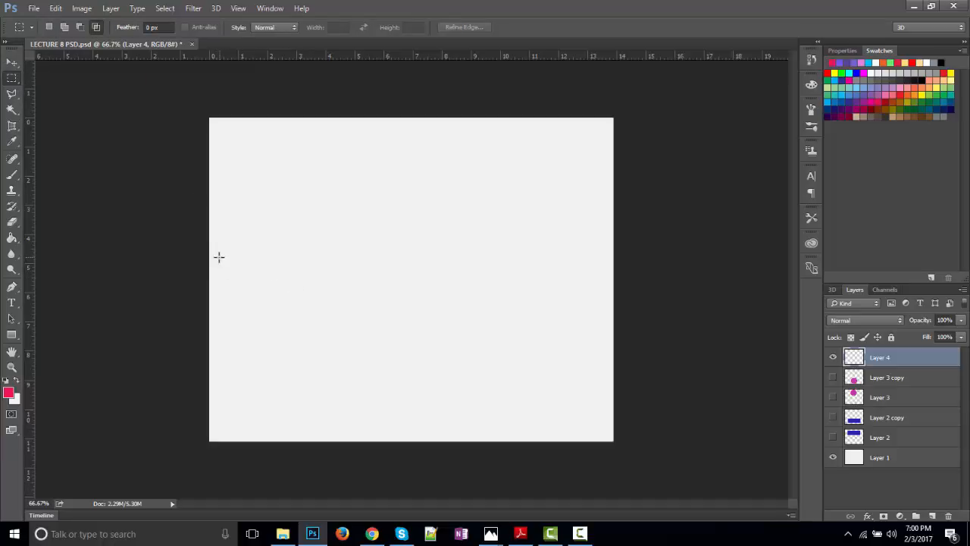
drag(218, 257, 292, 281)
drag(276, 241, 342, 268)
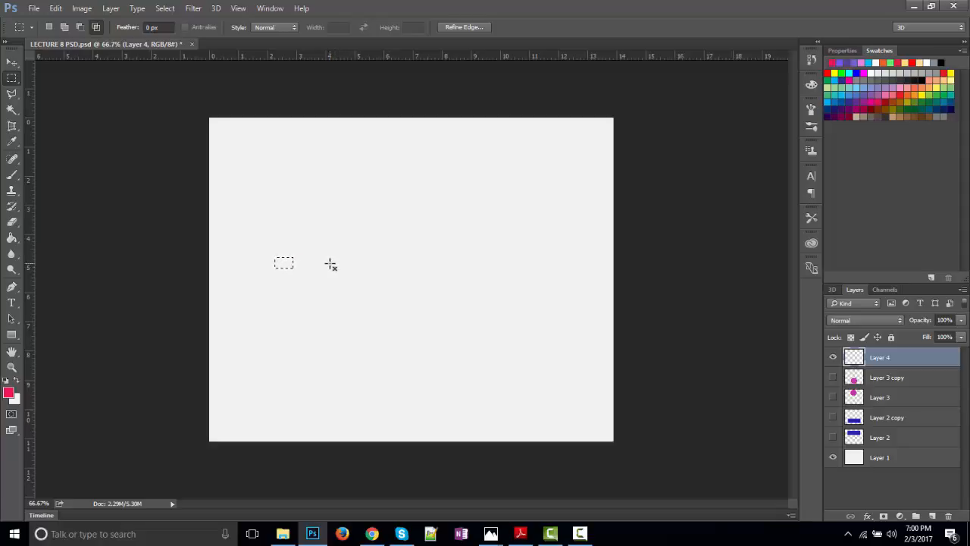
key(ctrl+d)
- On Layer 4, combine six overlapping rectangular selections into a staircase rising to the upper right, fill it with the pink foreground colour and deselect
click(51, 25)
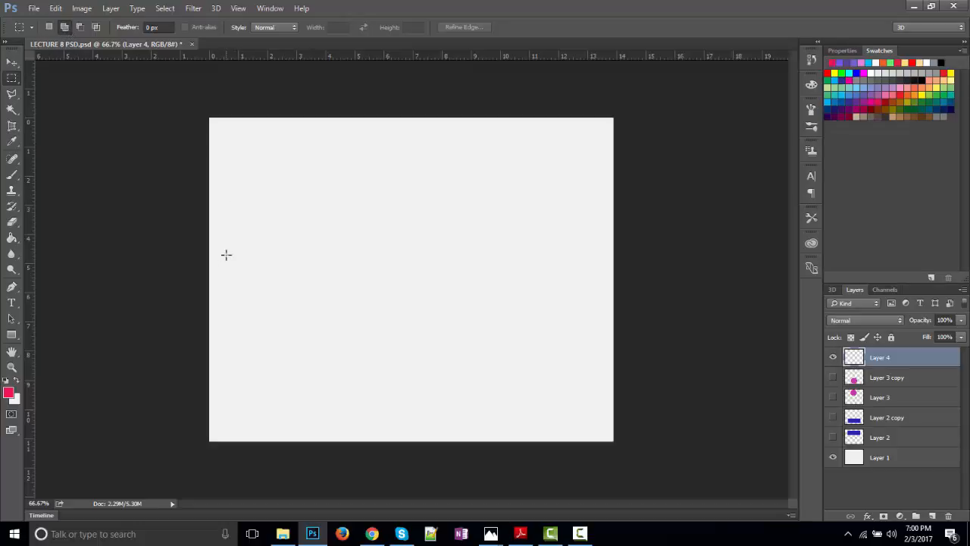
drag(215, 251, 295, 276)
click(65, 28)
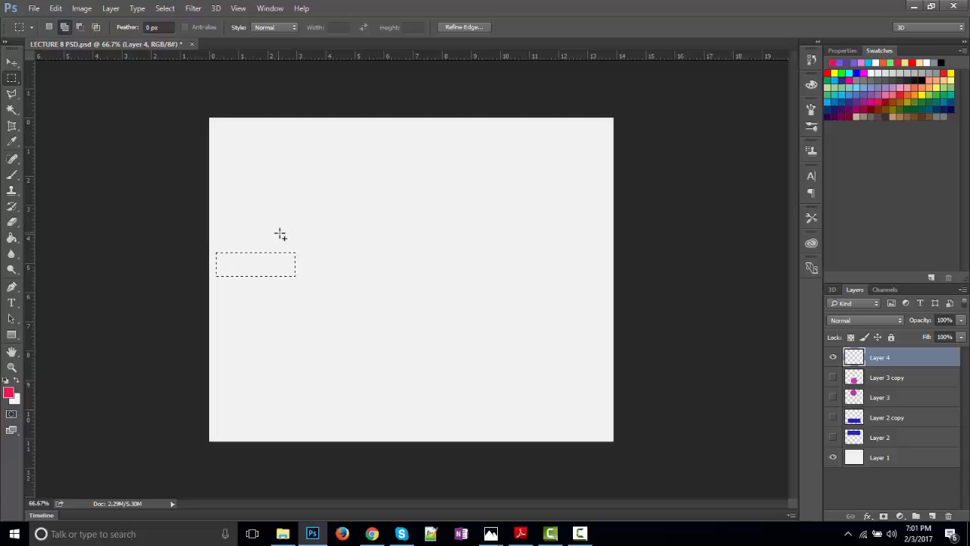
drag(279, 234, 361, 264)
drag(338, 213, 418, 244)
drag(395, 197, 489, 233)
drag(463, 172, 546, 212)
drag(518, 149, 605, 187)
key(alt+BackSpace)
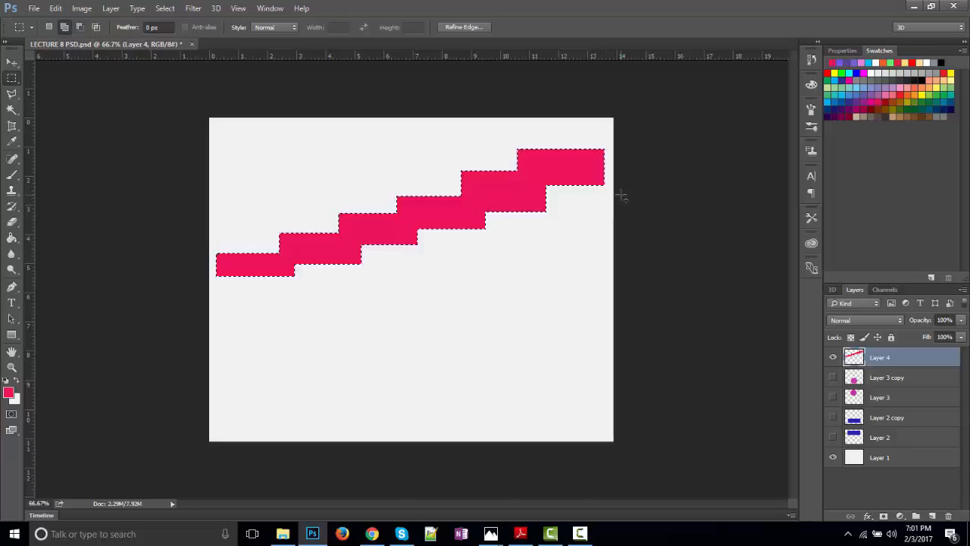
key(ctrl+d)
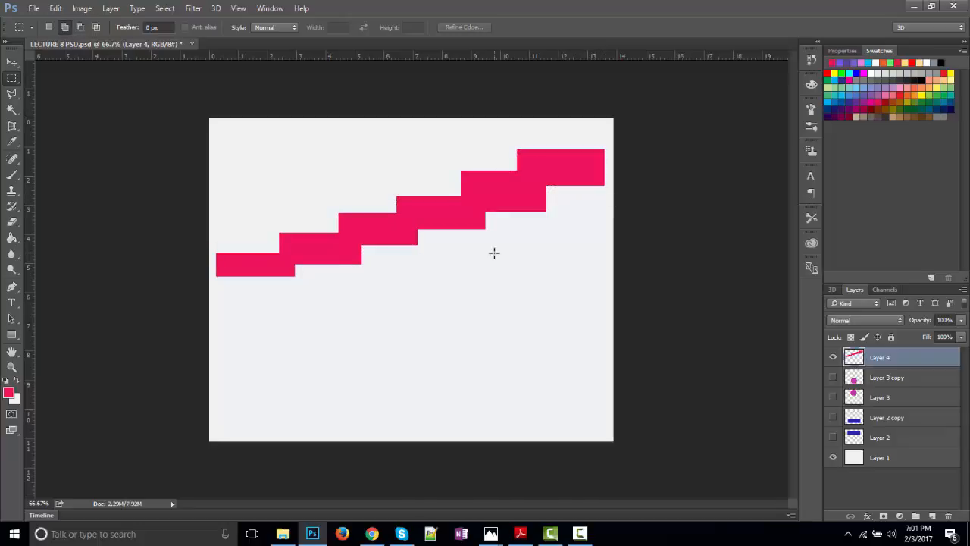
- Select a large rectangle in the empty area below the pink staircase
drag(327, 311, 481, 400)
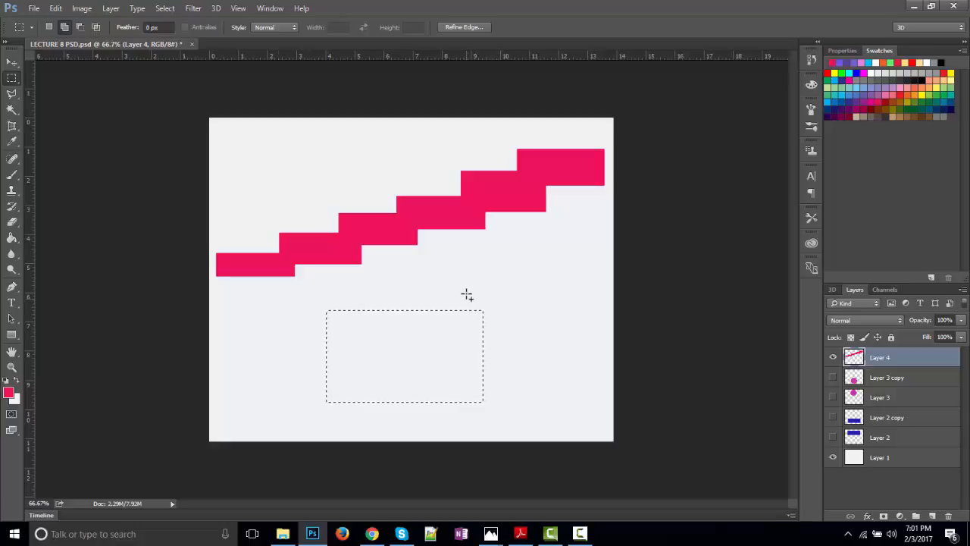
- Add a small rectangle at each of the four corners of the large selection, fill the shape with the pink foreground colour and deselect
drag(469, 294, 516, 323)
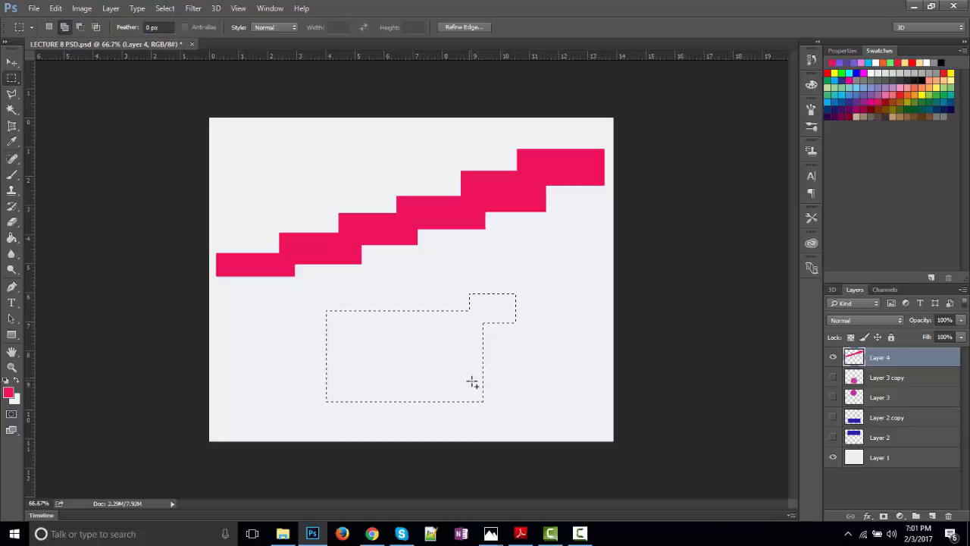
drag(470, 378, 520, 413)
drag(324, 413, 354, 413)
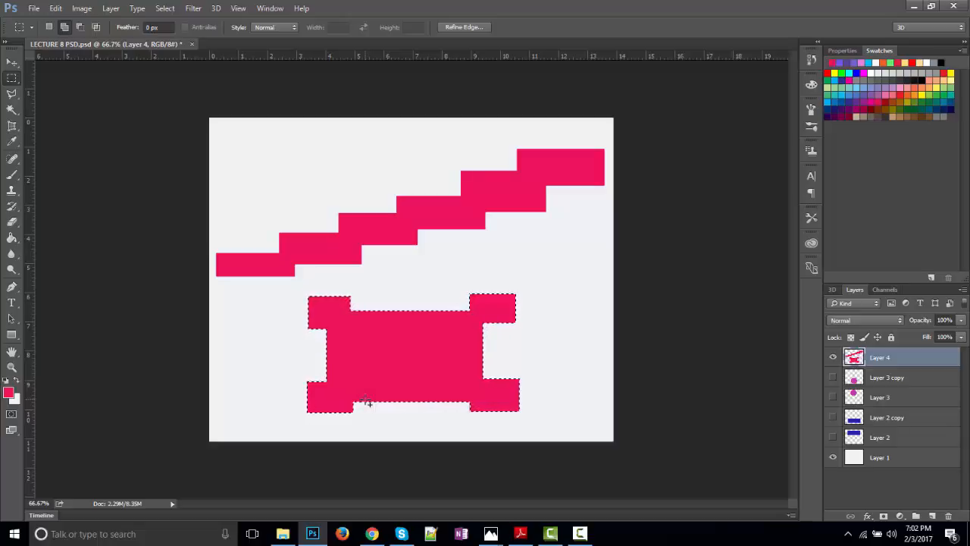
key(ctrl+d)
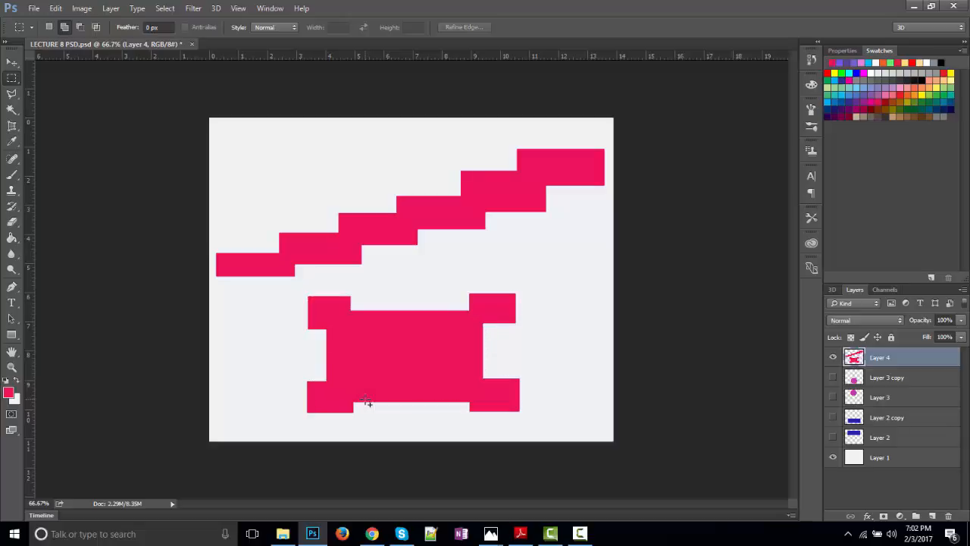
- Undo the deselection, the fill and the four corner additions back to the plain rectangular selection
key(ctrl+alt+z)
key(ctrl+alt+z)
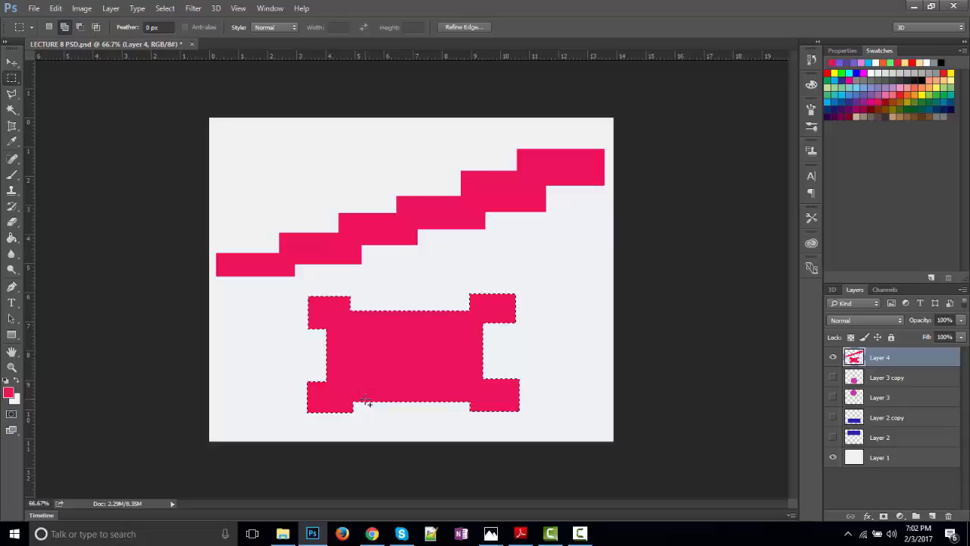
key(ctrl+alt+z)
key(ctrl+alt+z)
key(ctrl+alt+z)
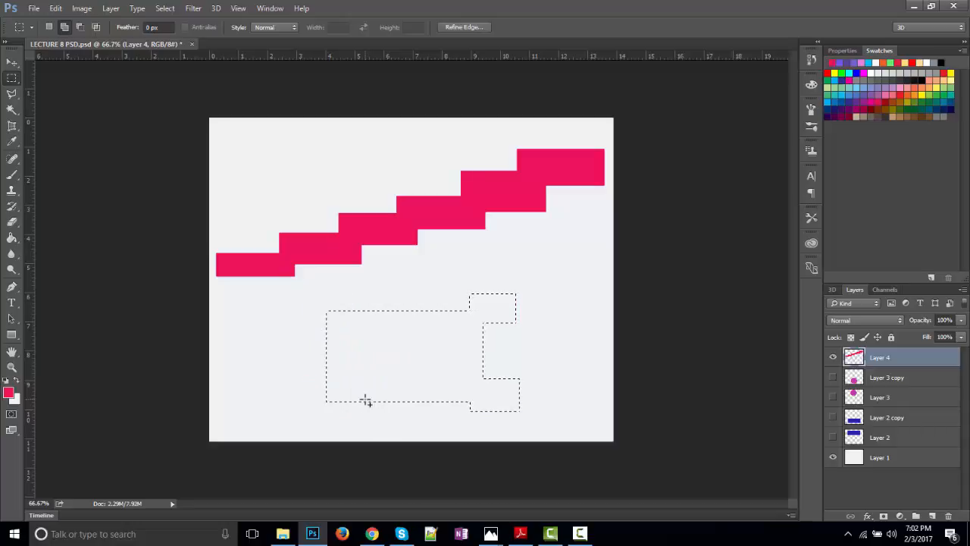
key(ctrl+alt+z)
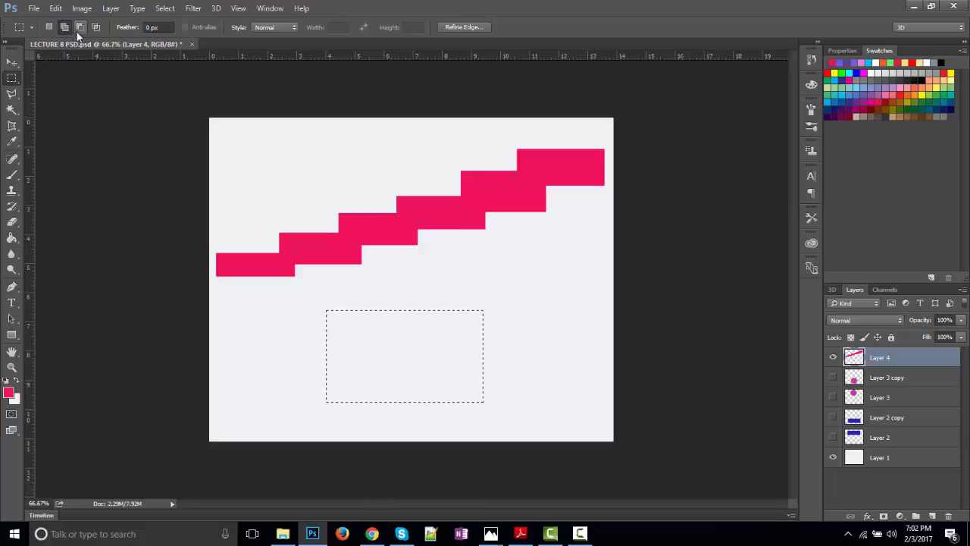
- Subtract small notches from the rectangular selection's four corners and the middle of each side, fill it with the pink foreground colour and deselect
click(79, 30)
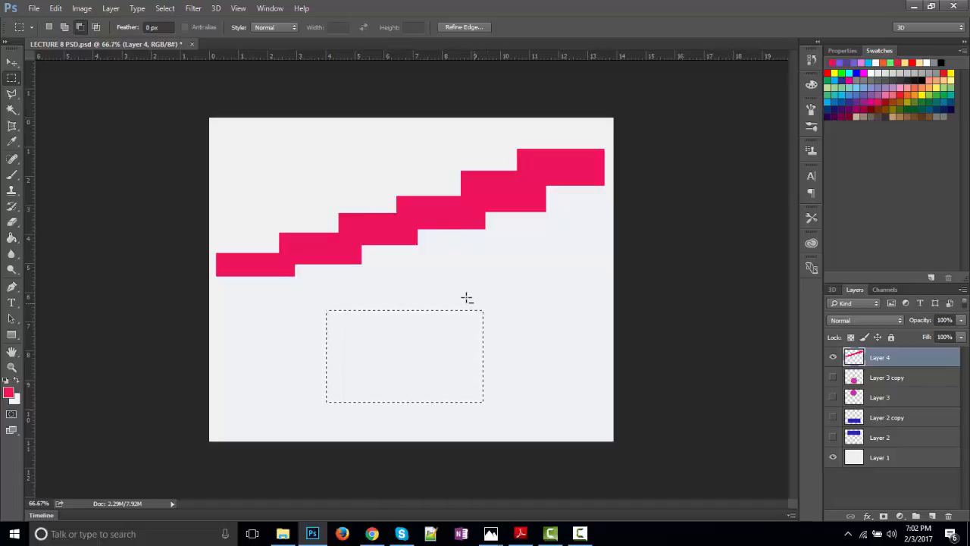
drag(466, 297, 508, 323)
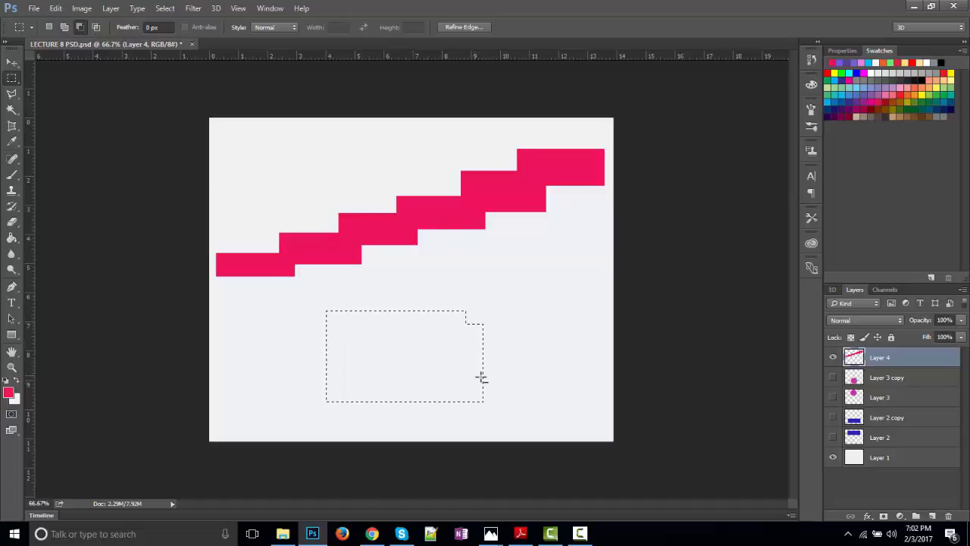
drag(469, 386, 499, 411)
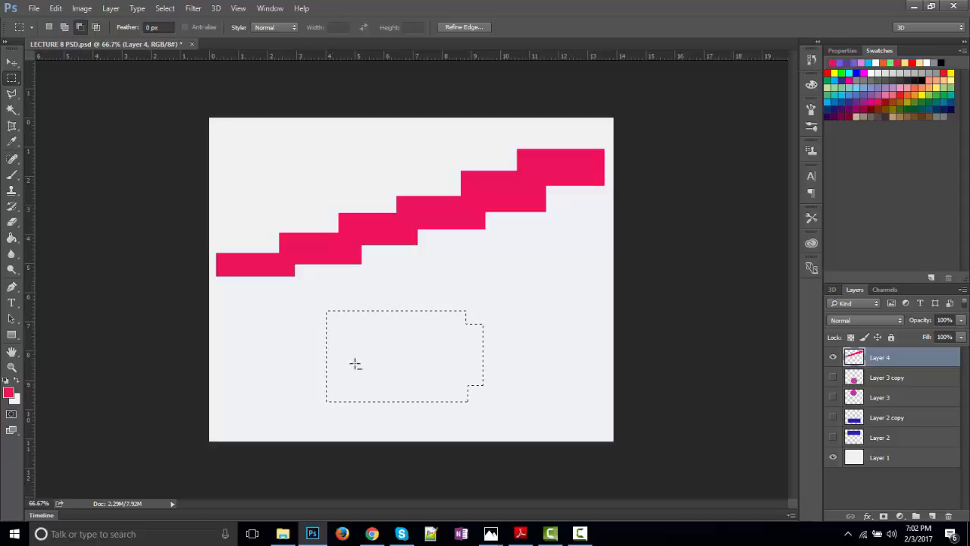
drag(347, 325, 317, 301)
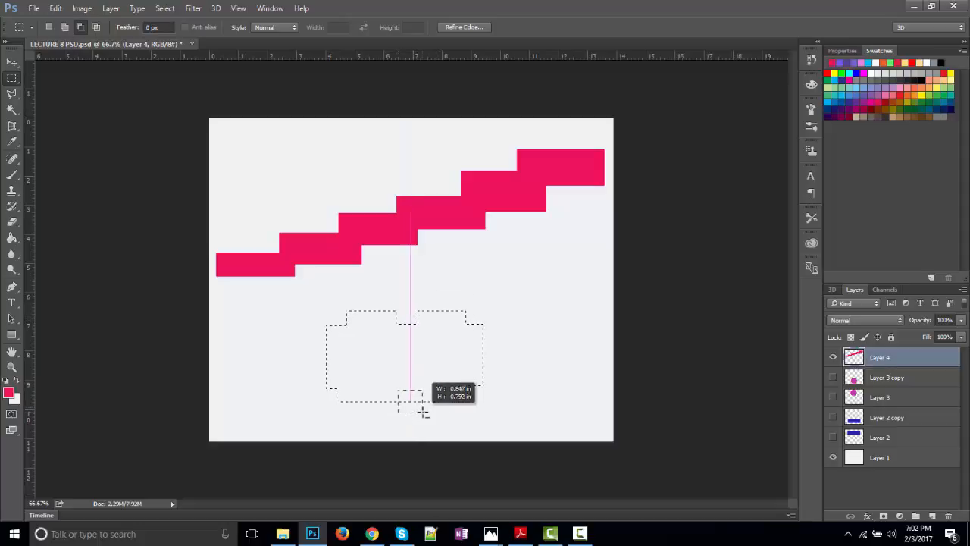
drag(423, 413, 425, 413)
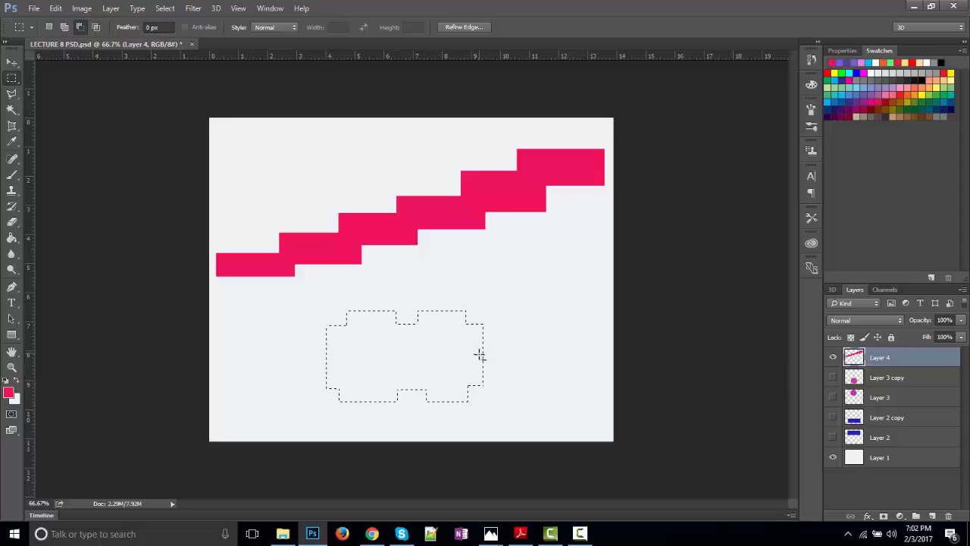
drag(479, 354, 485, 376)
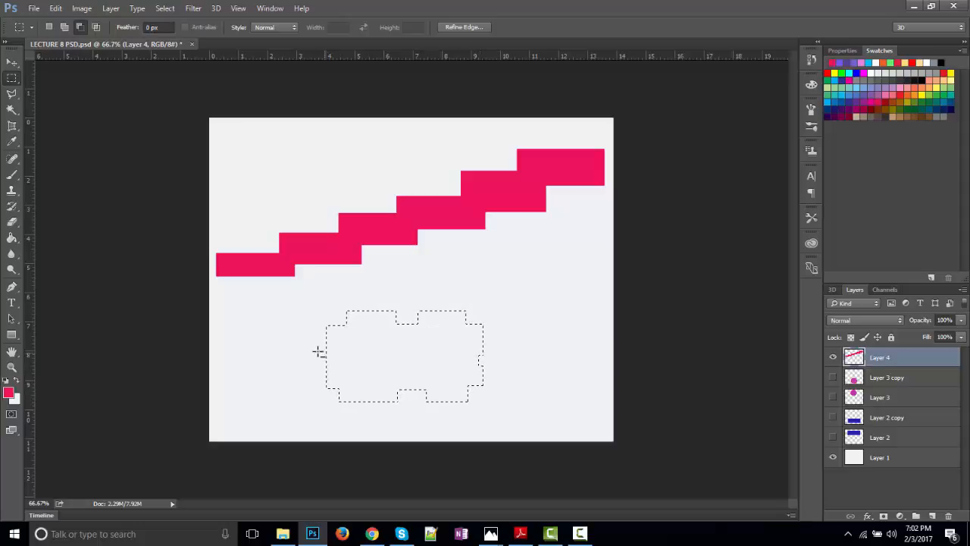
drag(327, 356, 331, 353)
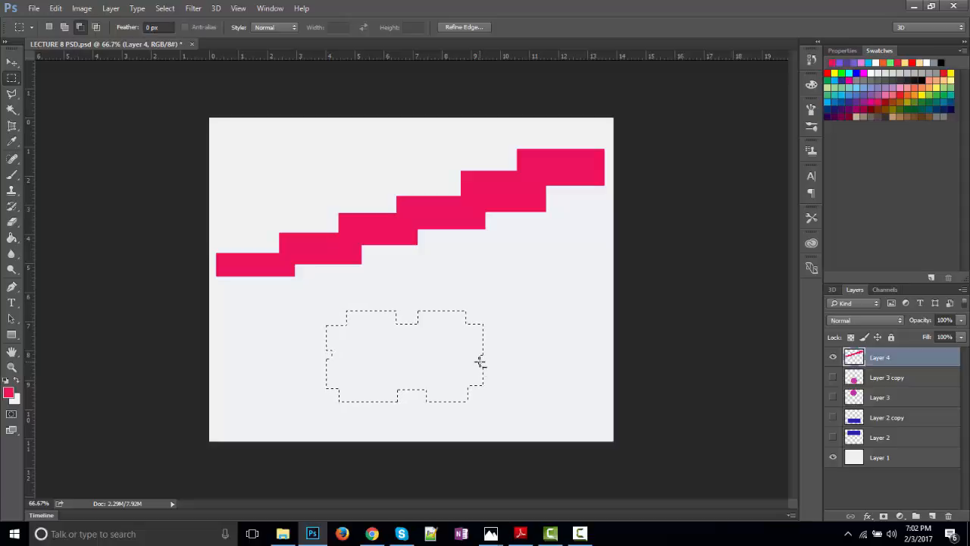
key(alt+BackSpace)
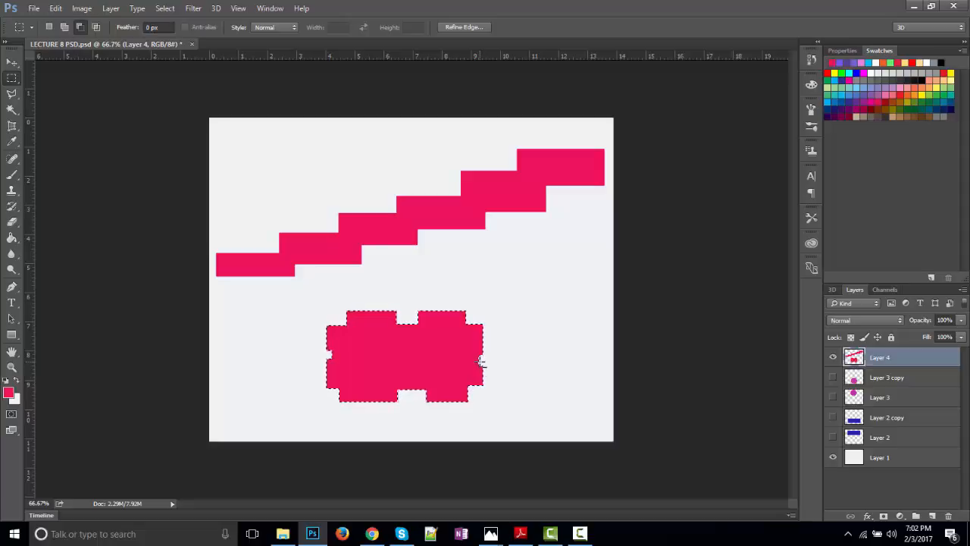
key(ctrl+d)
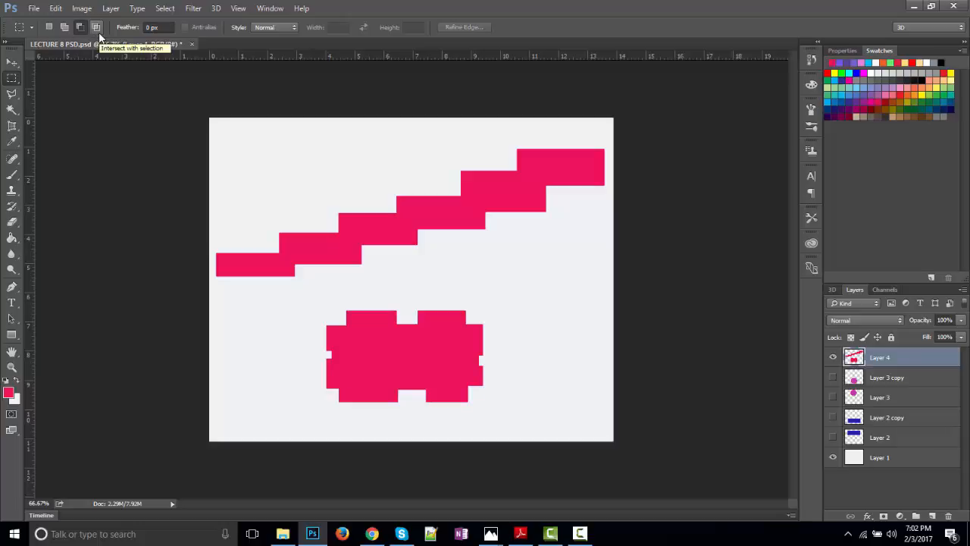
- Select a wide rectangle above the staircase's lower end and subtract a vertical strip from its middle
drag(238, 143, 384, 181)
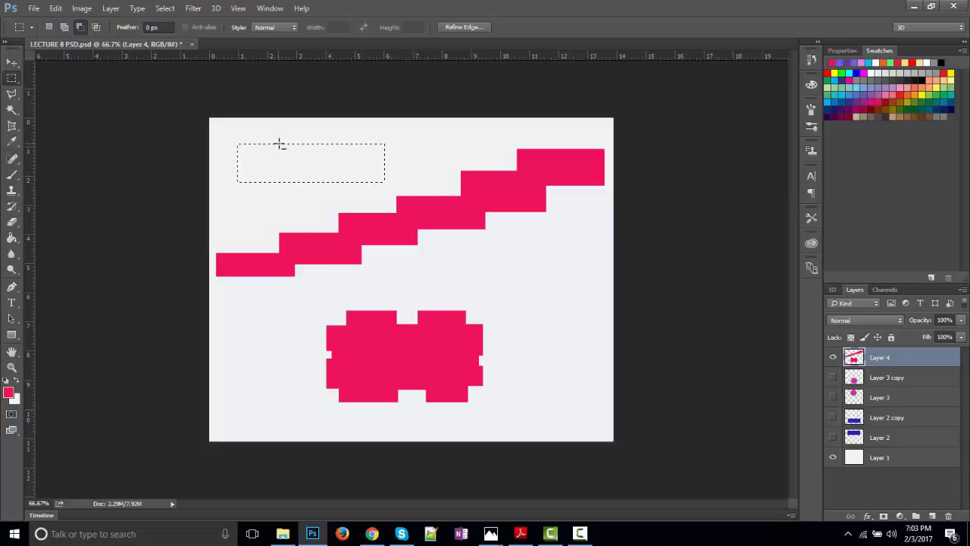
drag(280, 144, 315, 182)
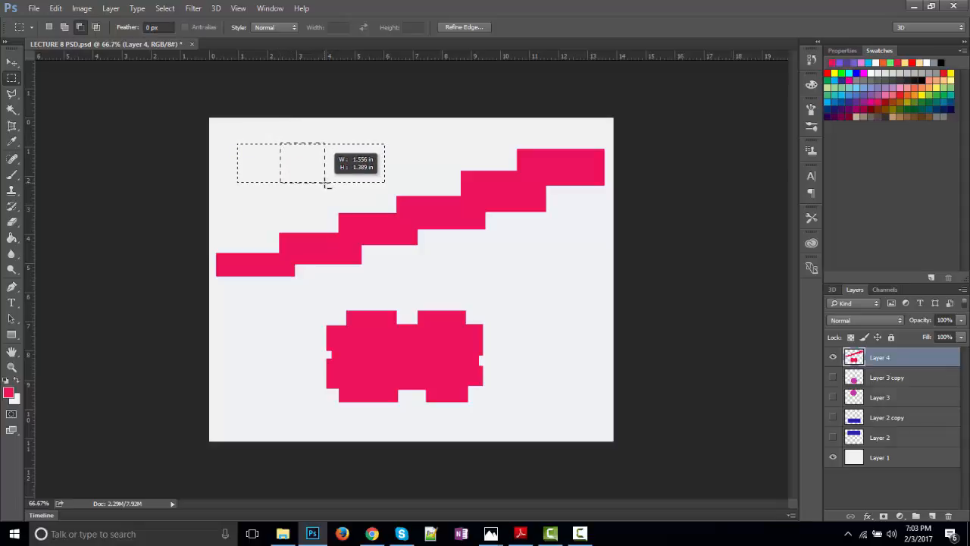
drag(327, 183, 326, 182)
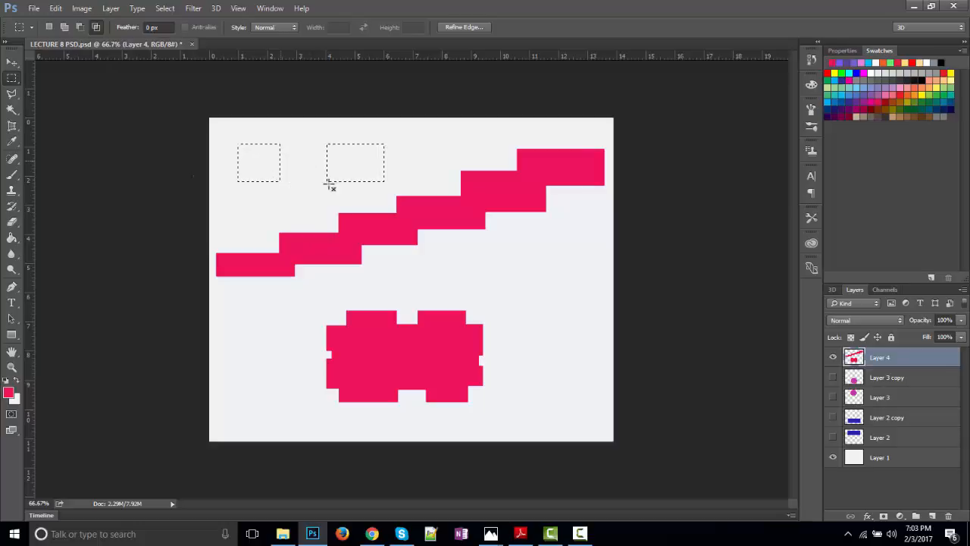
- Undo the strip subtraction, intersect the wide selection with a rectangle across its middle, and fill the overlap with pink before deselecting
click(96, 28)
key(ctrl+z)
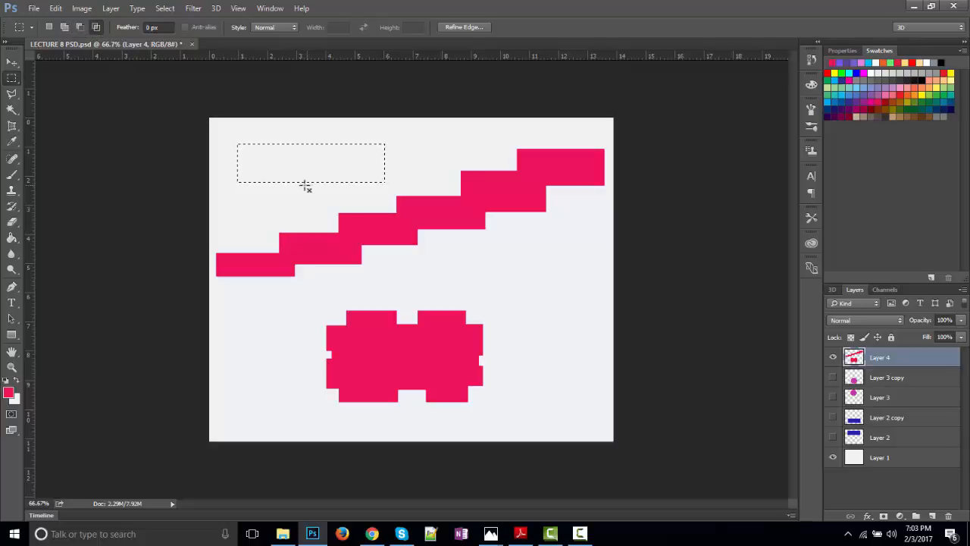
drag(291, 146, 333, 182)
key(alt+BackSpace)
key(ctrl+d)
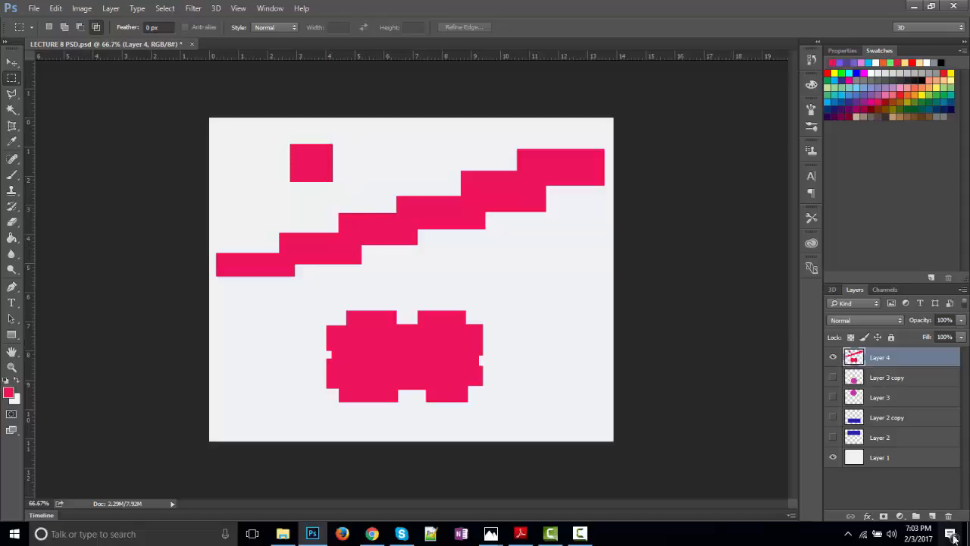
- Add a new empty layer above Layer 4 and hide Layer 4
click(933, 516)
click(831, 377)
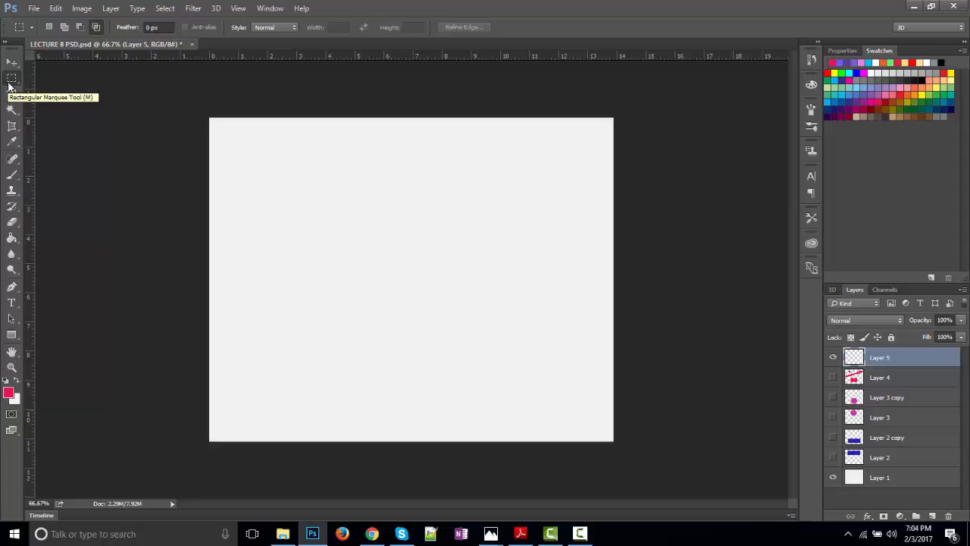
- Make a crescent moon selection by drawing an elliptical marquee and subtracting a larger overlapping ellipse from its right side
click(17, 80)
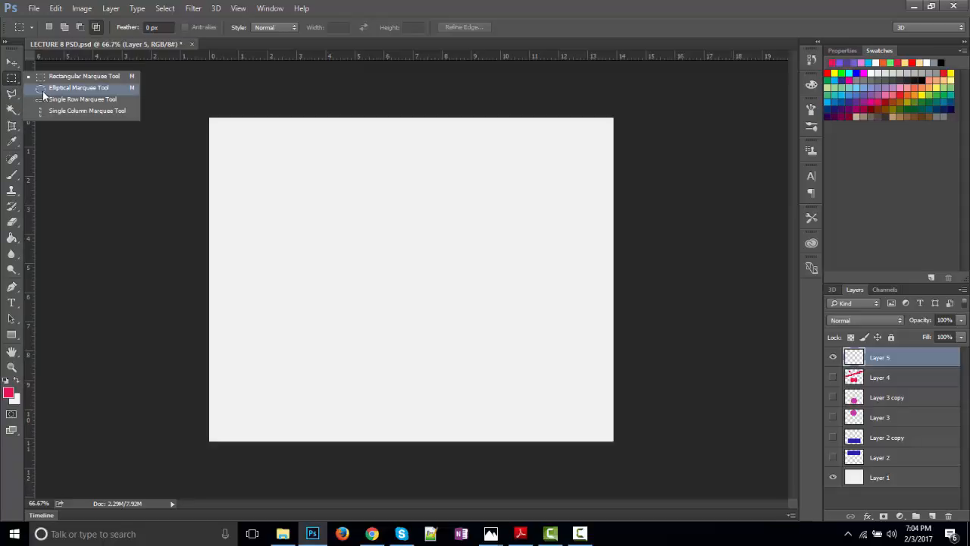
click(68, 88)
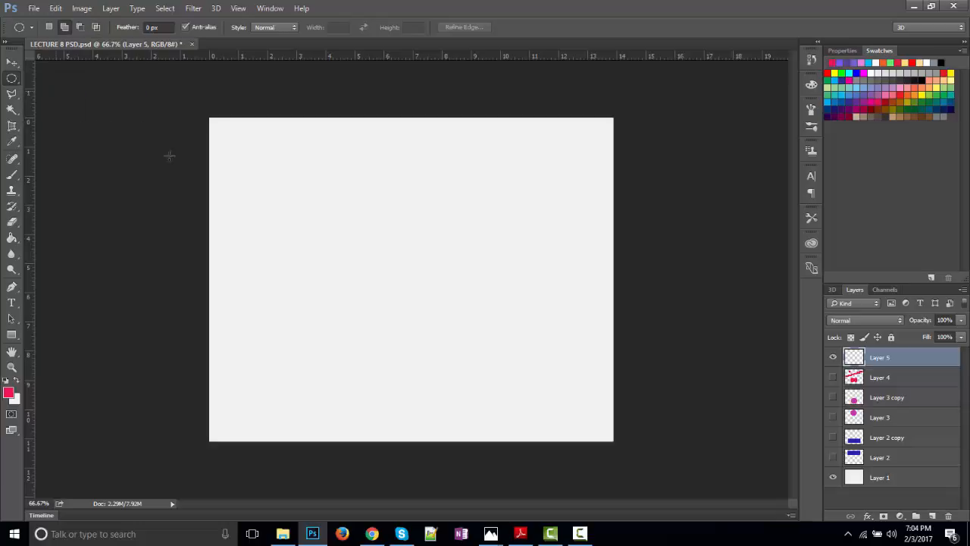
drag(280, 186, 444, 317)
click(79, 27)
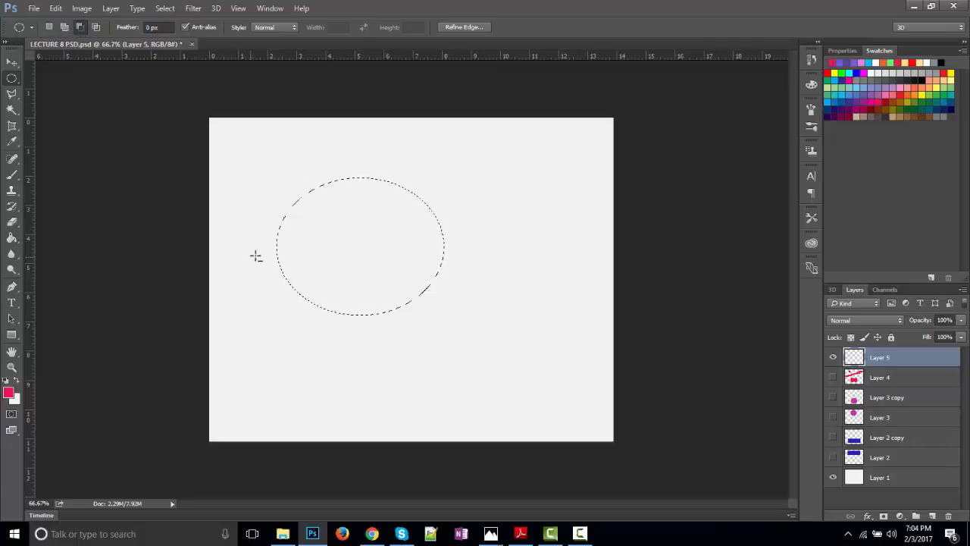
drag(314, 162, 483, 375)
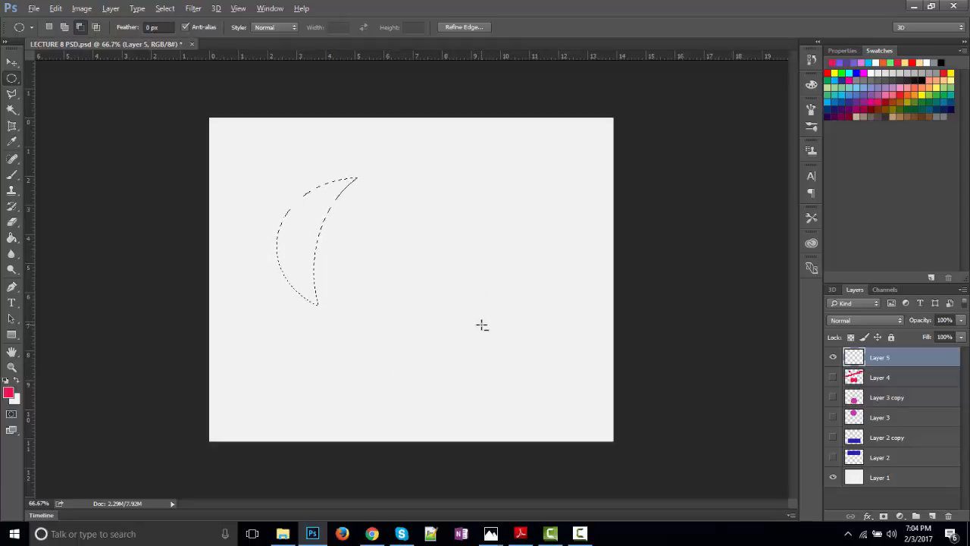
- Fill the crescent moon selection with the pink foreground color and deselect it
key(alt+BackSpace)
key(ctrl+d)
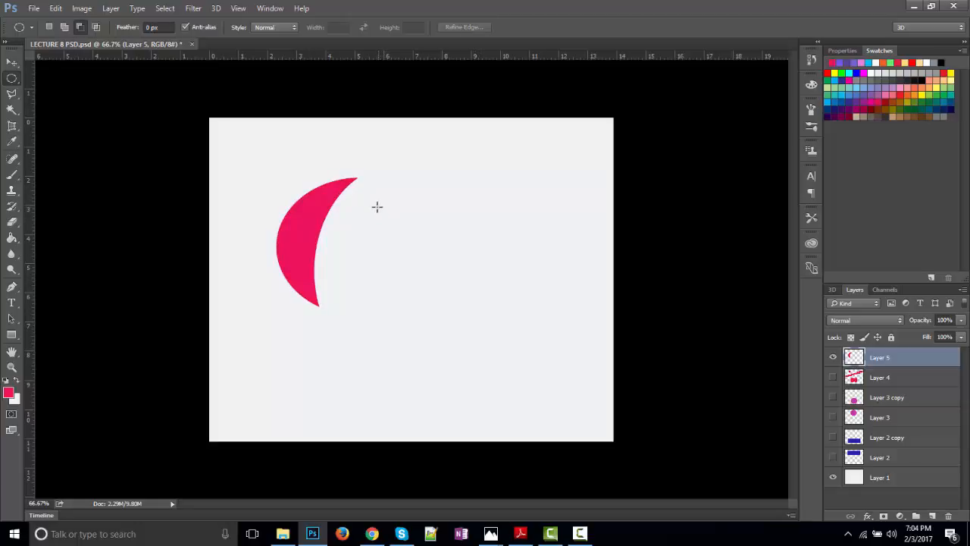
- Select a circle beside the crescent, add a trail of small ellipses from its lower-right edge, fill everything with pink and deselect
drag(377, 206, 475, 299)
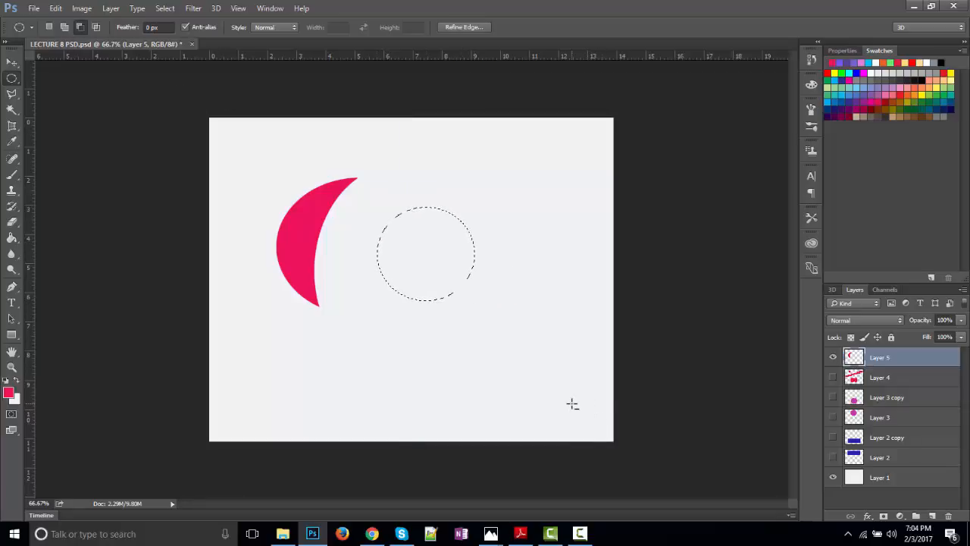
click(67, 28)
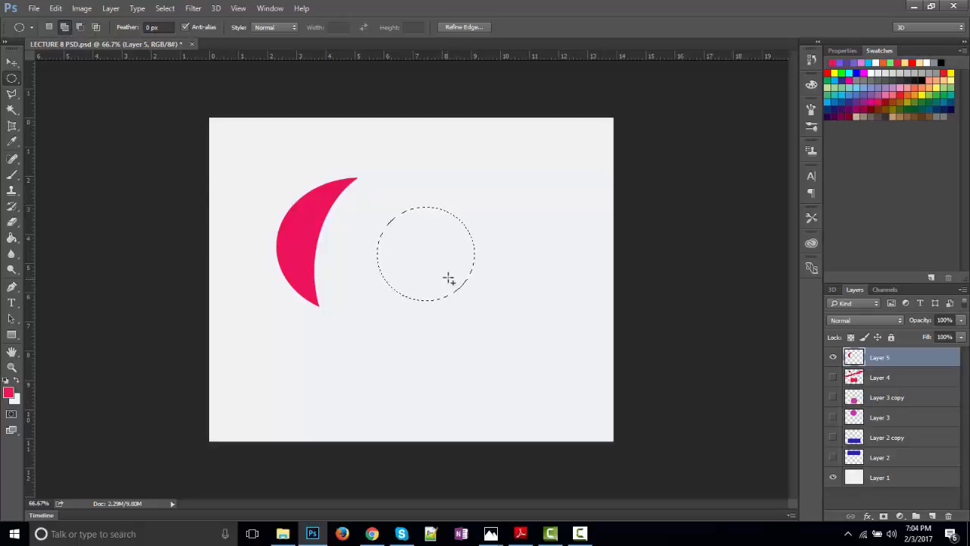
drag(458, 279, 539, 347)
key(alt+BackSpace)
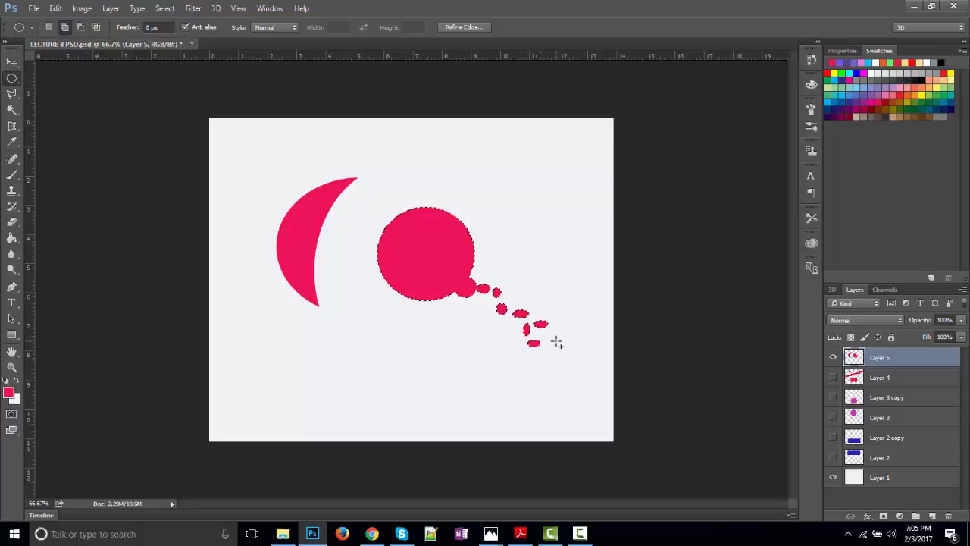
key(ctrl+d)
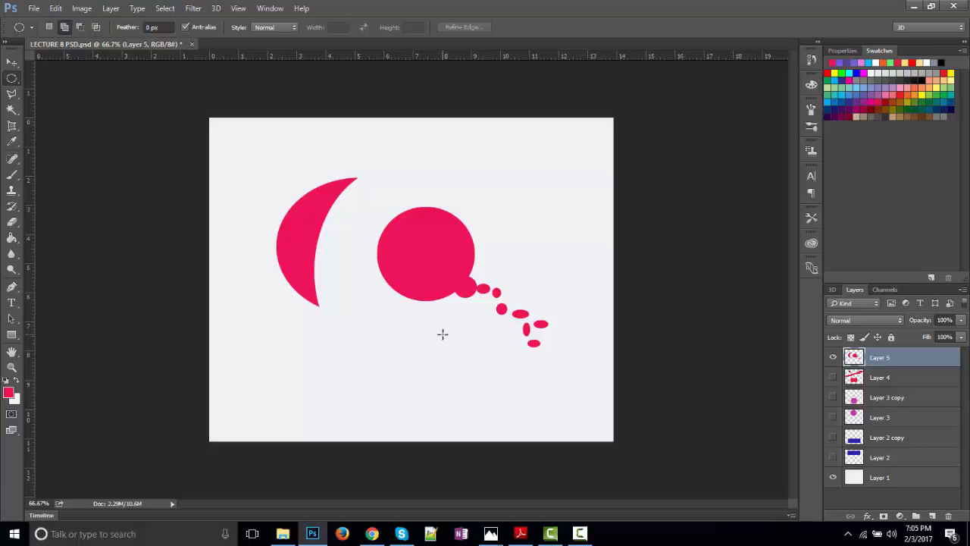
- Add a new empty layer above Layer 5 and hide Layer 5
click(9, 85)
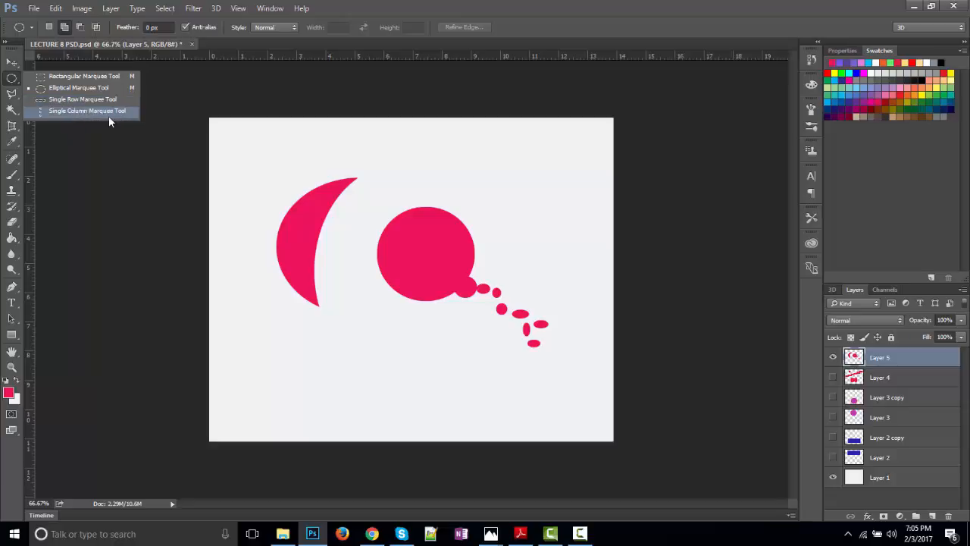
click(932, 516)
right_click(14, 79)
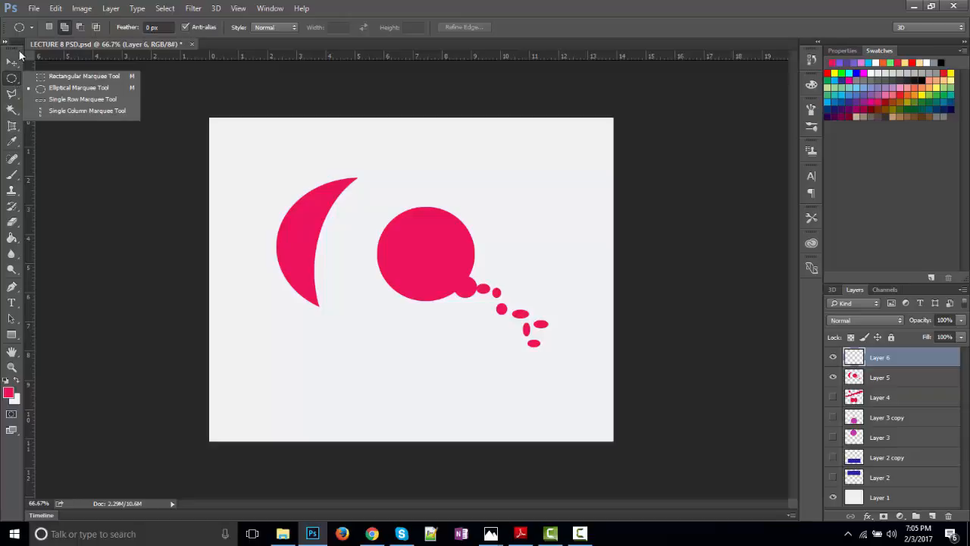
click(60, 98)
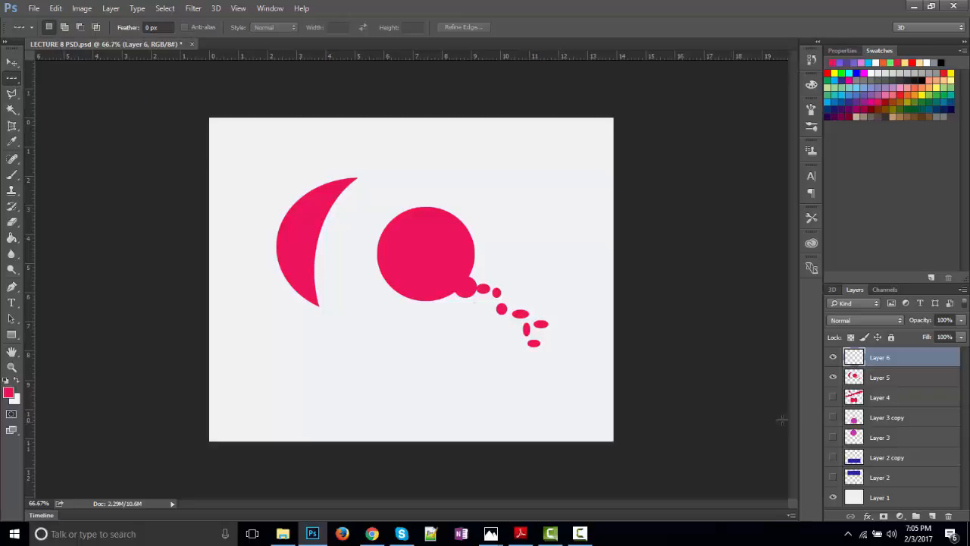
click(833, 377)
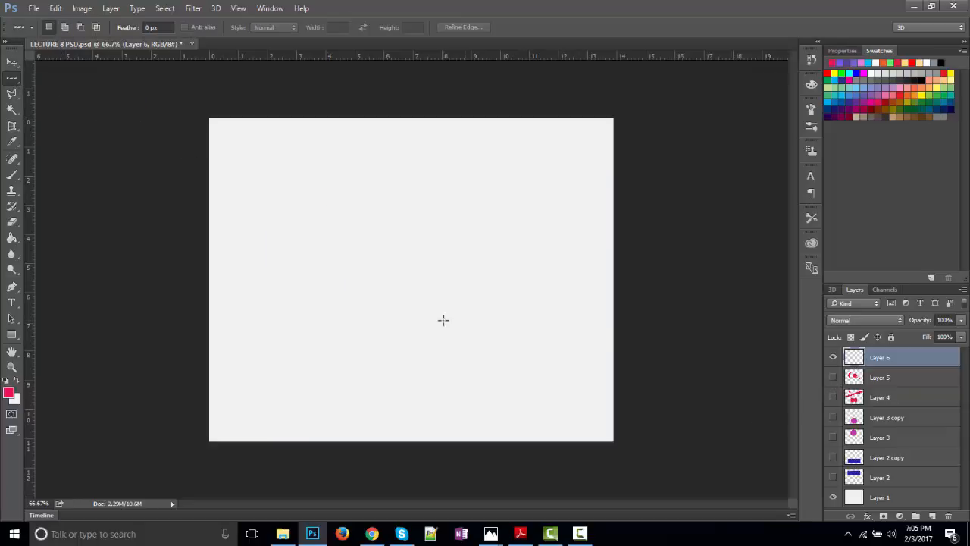
- Select a single pixel row about 2.2 in below the canvas top with the Single Row Marquee, fill it with pink and deselect
right_click(13, 81)
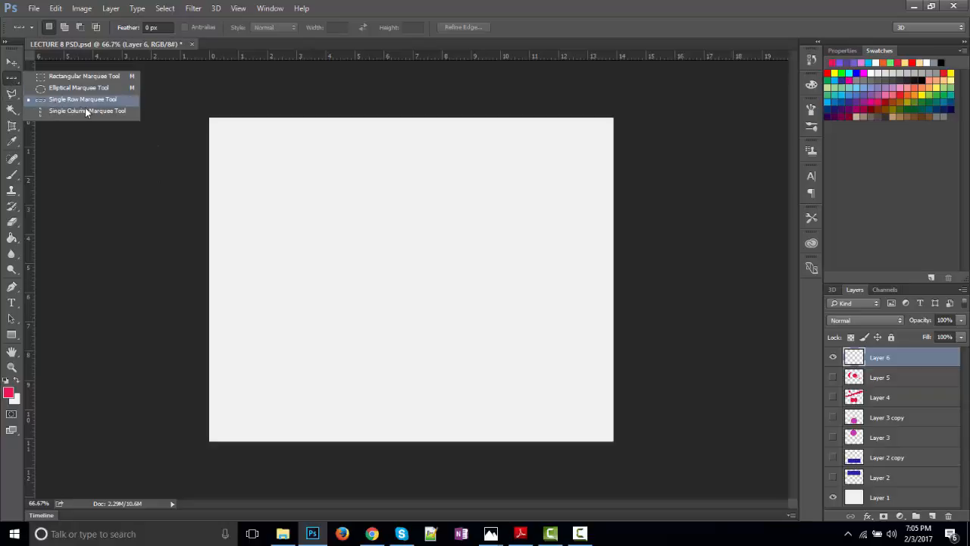
click(283, 204)
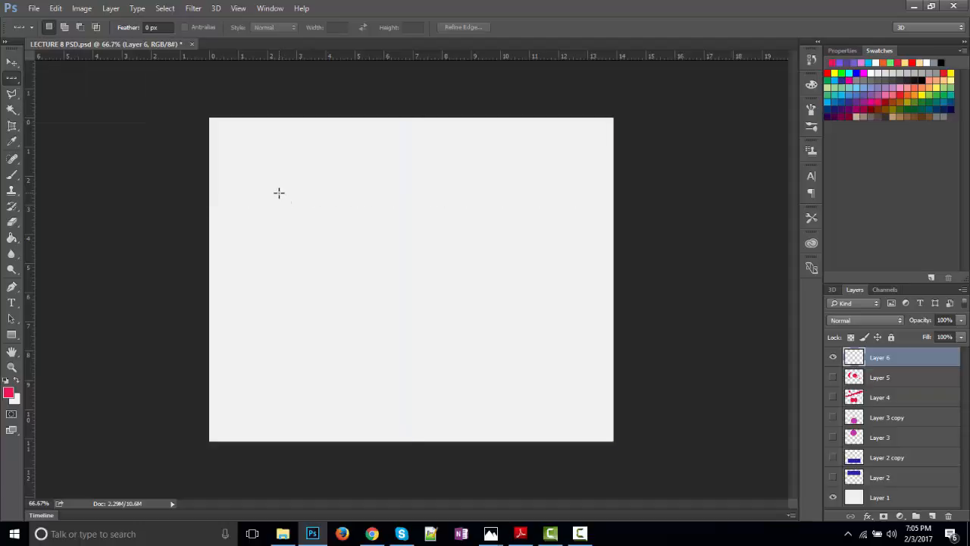
click(270, 184)
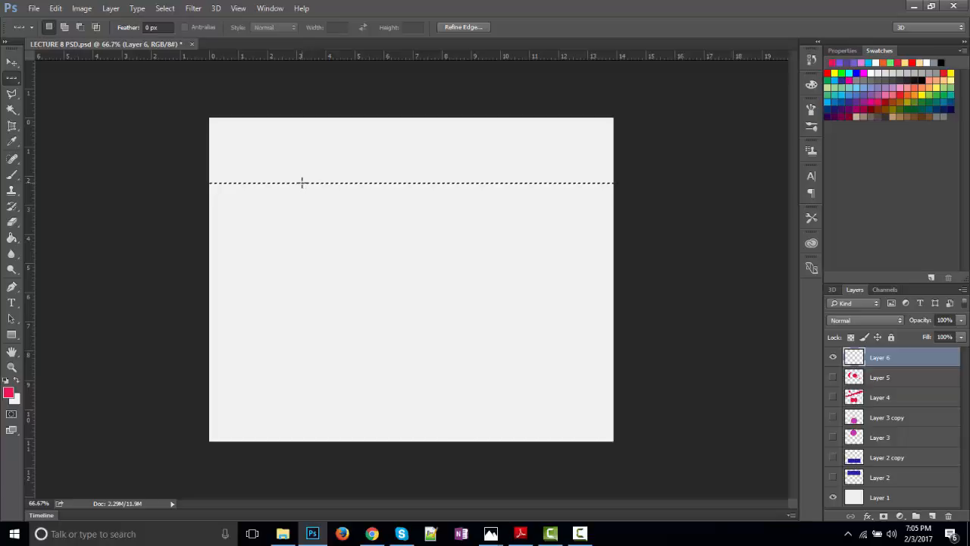
key(alt+BackSpace)
key(ctrl+d)
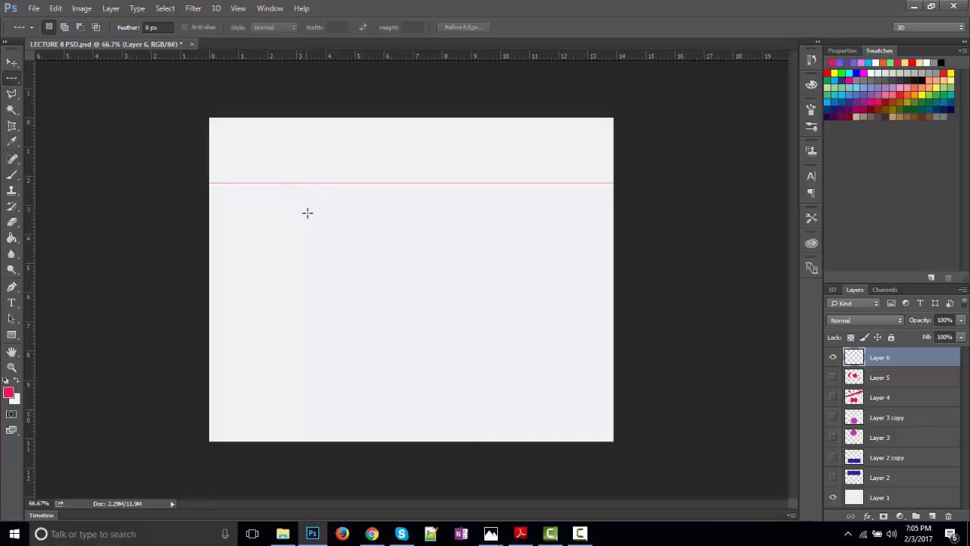
- Try to move the thin pink line down with the Move tool and undo the move
click(11, 61)
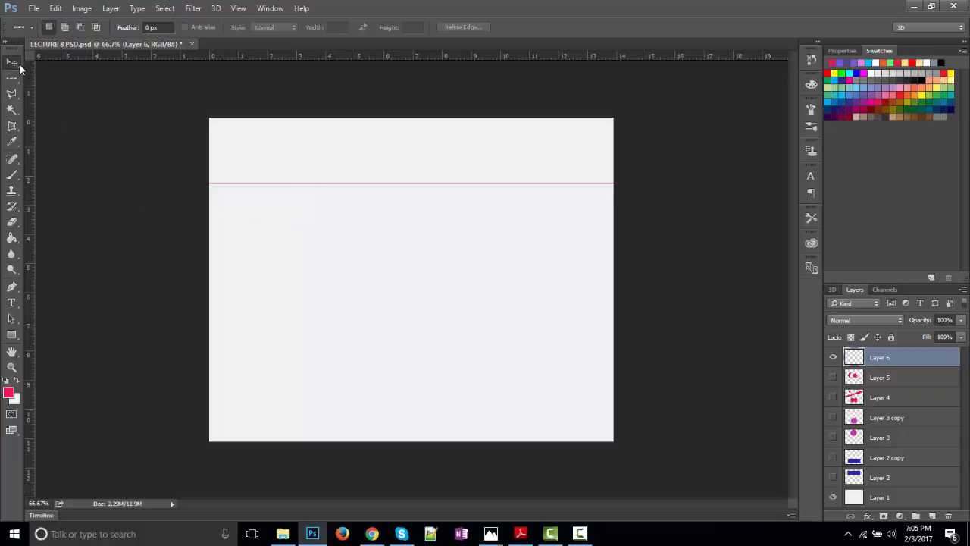
drag(382, 188, 390, 212)
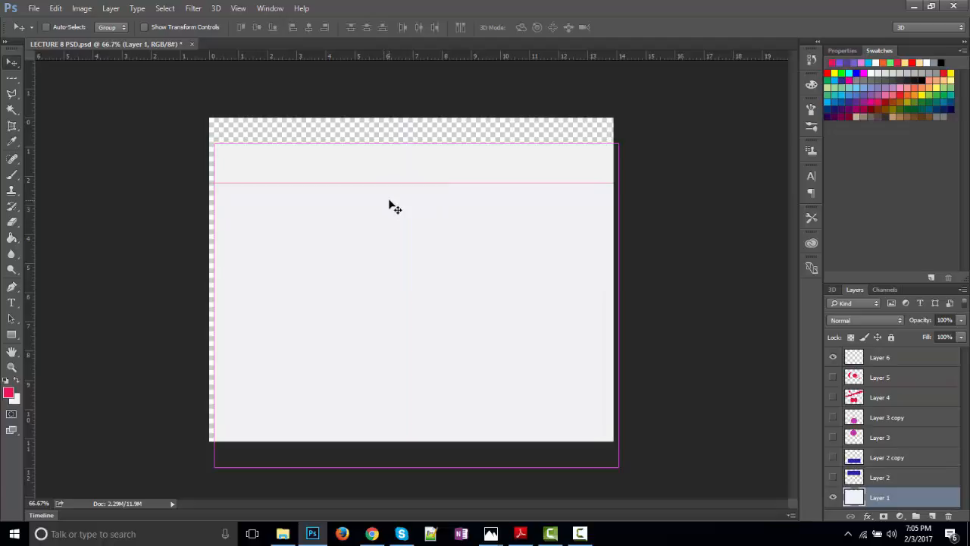
key(ctrl+z)
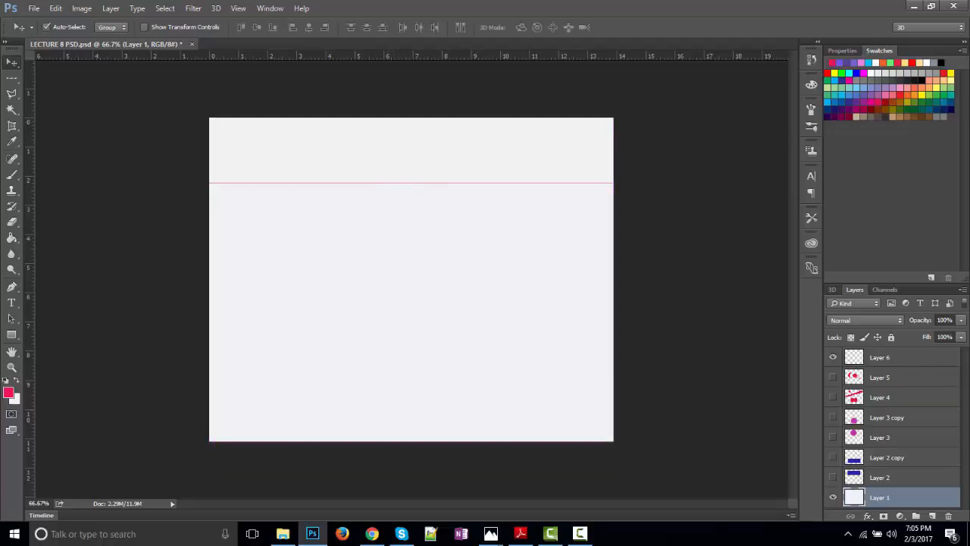
- Nudge the pink line on Layer 6 down to about 4.6 in below the canvas top
click(882, 358)
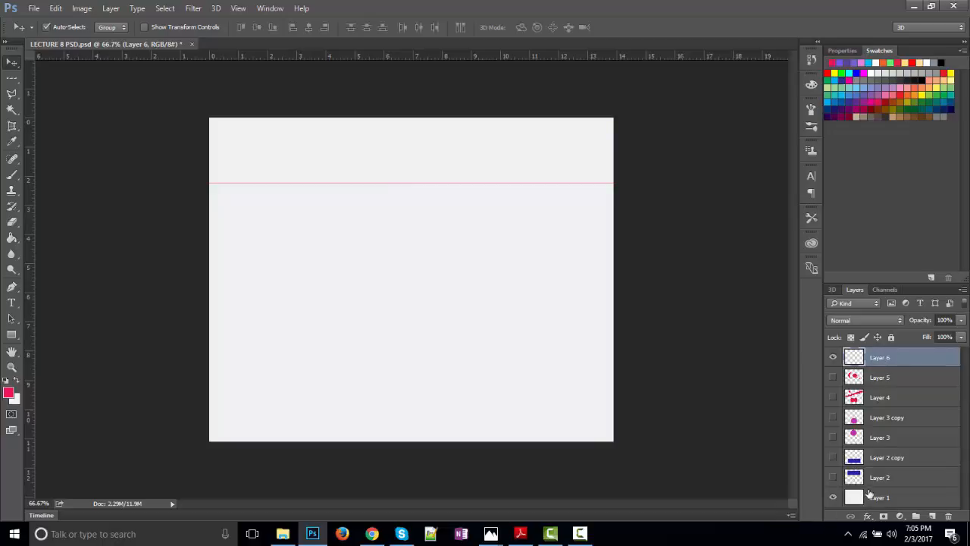
key(Down)
key(Down)
key(Down)
key(Down)
key(Down)
key(Down)
key(Down)
key(Down)
key(Down)
key(Down)
key(Down)
key(Down)
key(Down)
key(Down)
key(Down)
key(Down)
key(Down)
key(Down)
key(Down)
key(Down)
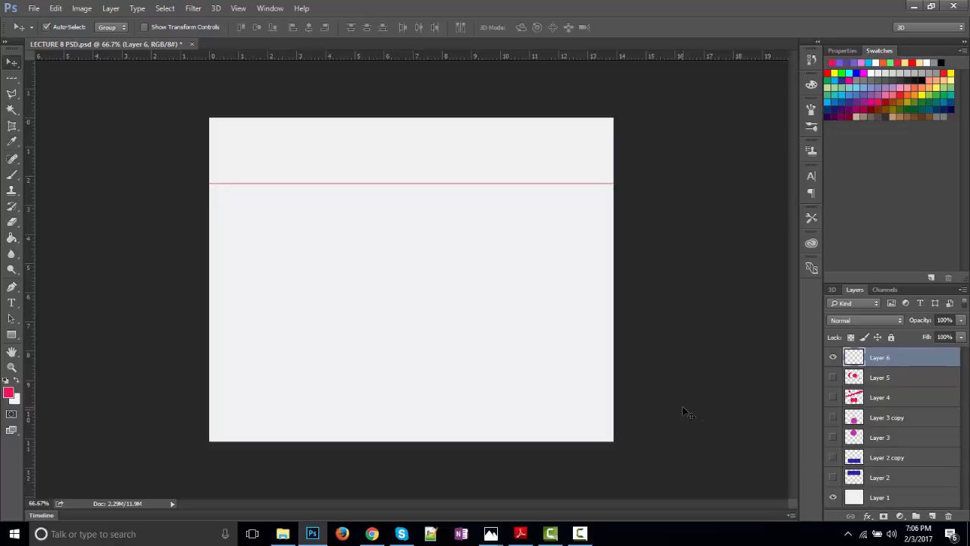
key(Down)
key(Down)
key(Down)
key(Down)
key(Down)
key(Down)
key(Down)
key(Down)
key(Down)
key(Down)
key(Down)
key(Down)
key(Down)
key(Down)
key(Down)
key(Down)
key(Down)
key(Down)
key(Down)
key(Down)
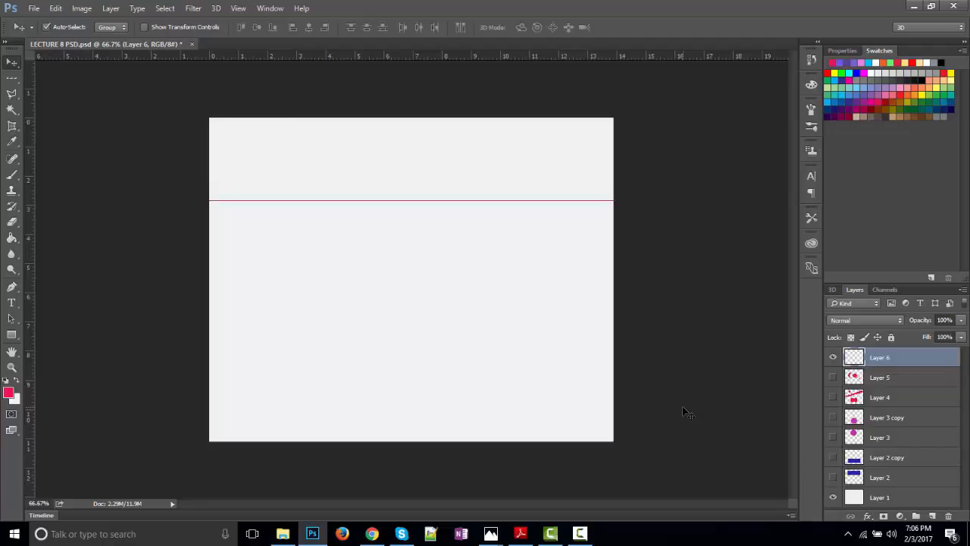
key(Down)
key(Down)
key(Down)
key(Down)
key(Down)
key(Down)
key(Down)
key(Down)
key(Down)
key(Down)
key(Down)
key(Down)
key(Down)
key(Down)
key(Down)
key(Down)
key(Down)
key(Down)
key(Down)
key(Down)
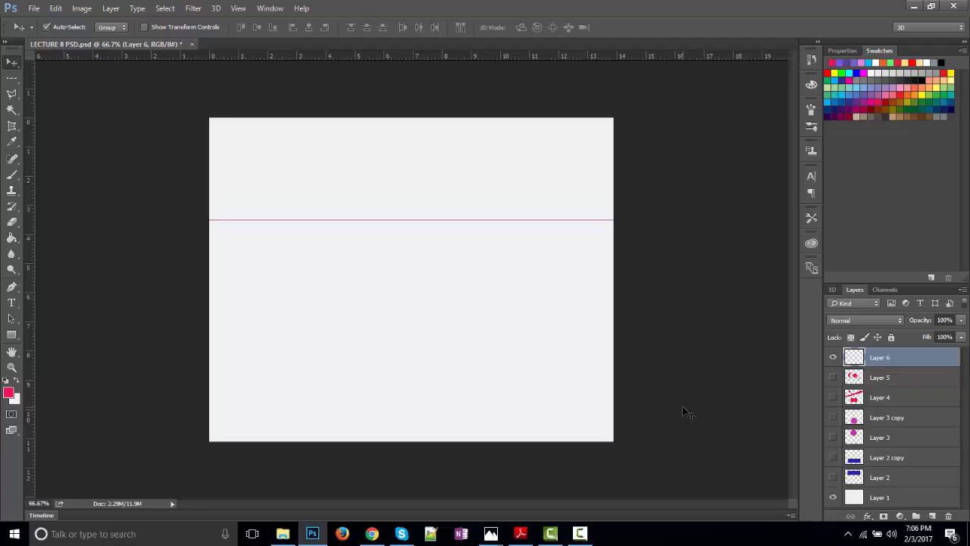
key(Down)
key(Down)
key(Down)
key(Down)
key(Down)
key(Down)
key(Down)
key(Down)
key(Down)
key(Down)
key(Down)
key(Down)
key(Down)
key(Down)
key(Down)
key(Down)
key(Down)
key(Down)
key(Down)
key(Down)
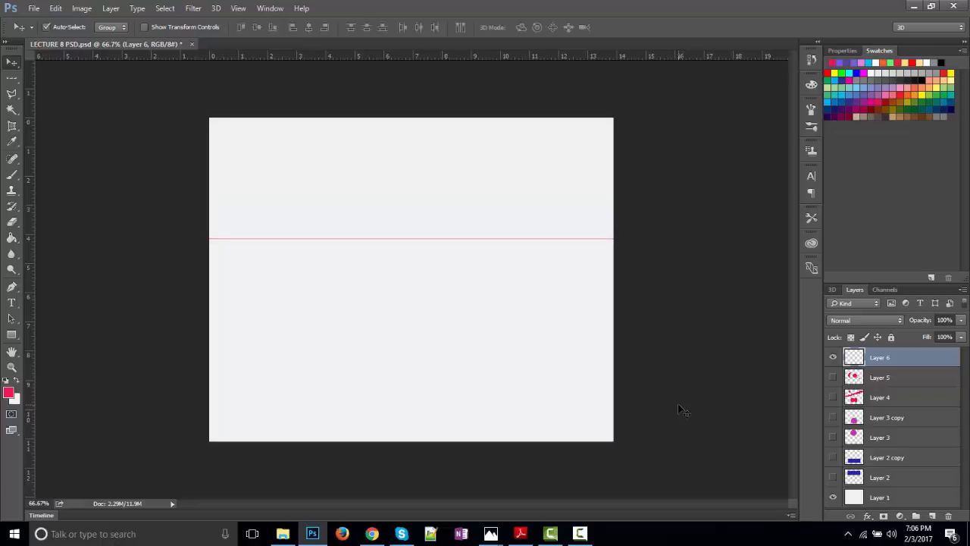
- Lock all properties of Layer 1 and make Layer 6 the active layer
double_click(880, 497)
key(Return)
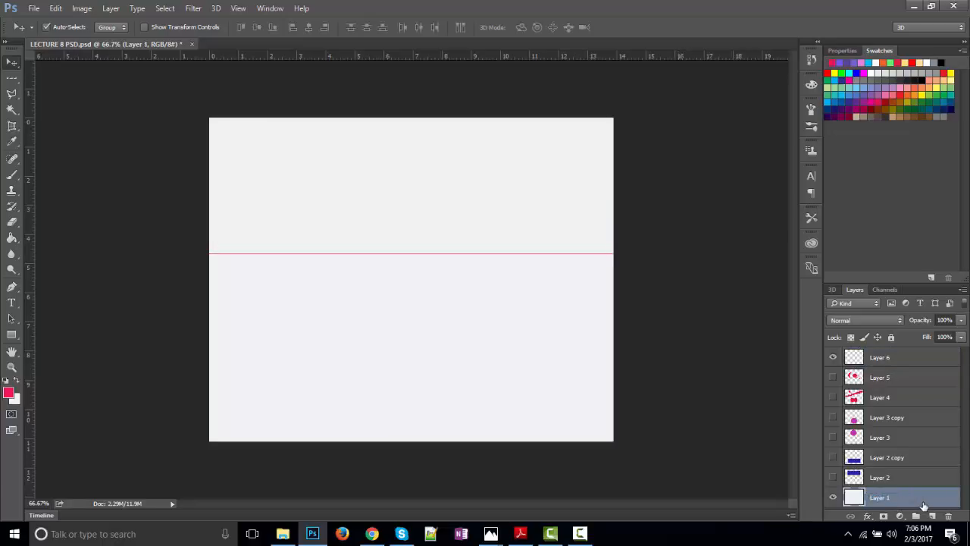
click(892, 337)
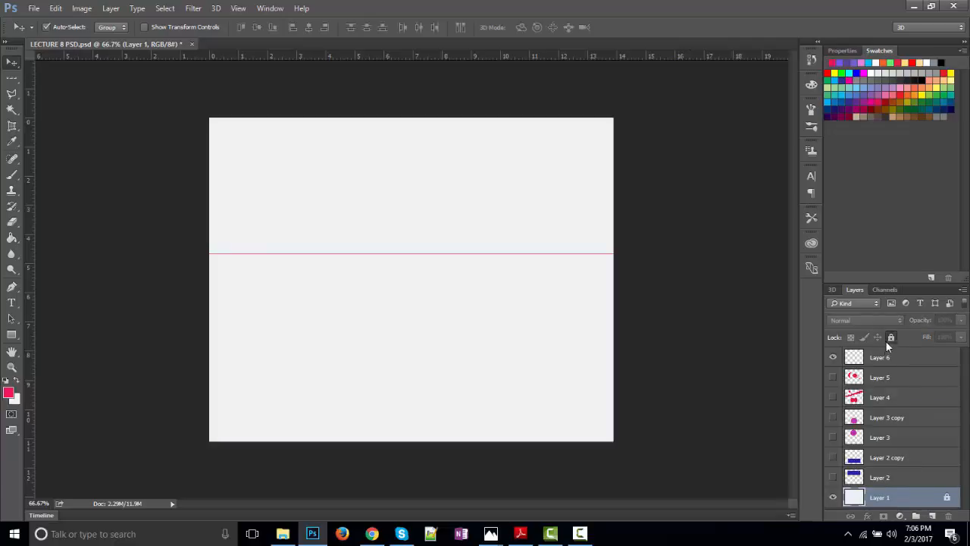
click(886, 361)
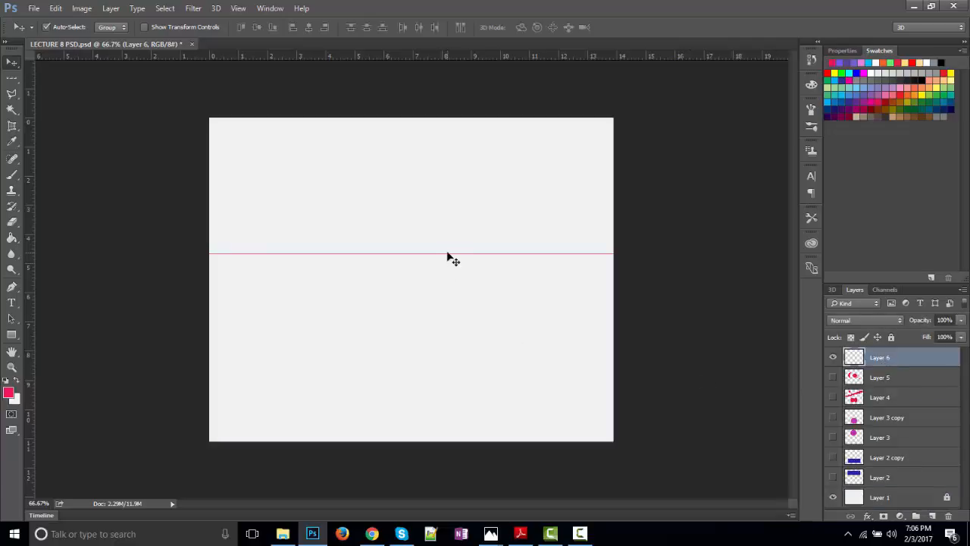
- Set the Move tool's auto-select target to Layer and try to pick up the thin pink line
drag(447, 253, 453, 264)
click(108, 27)
click(414, 260)
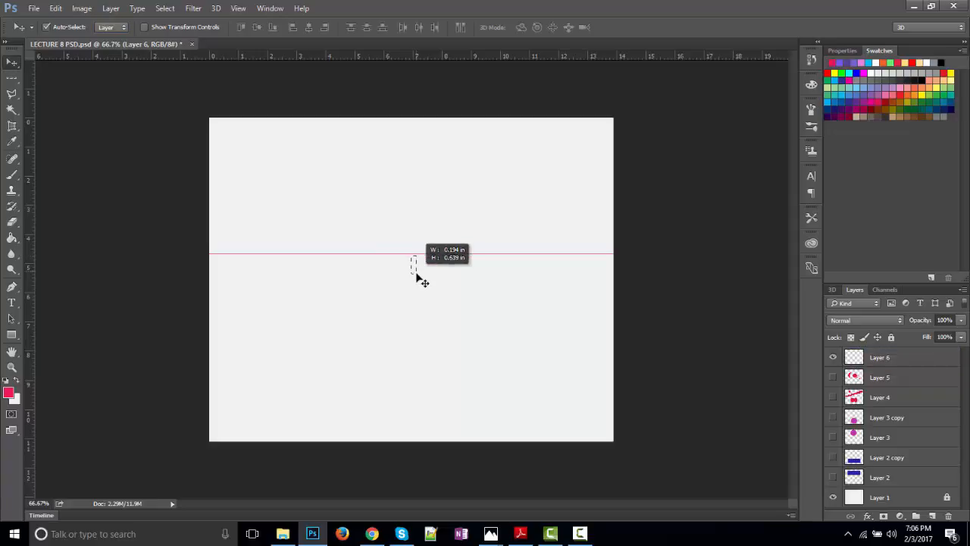
click(431, 257)
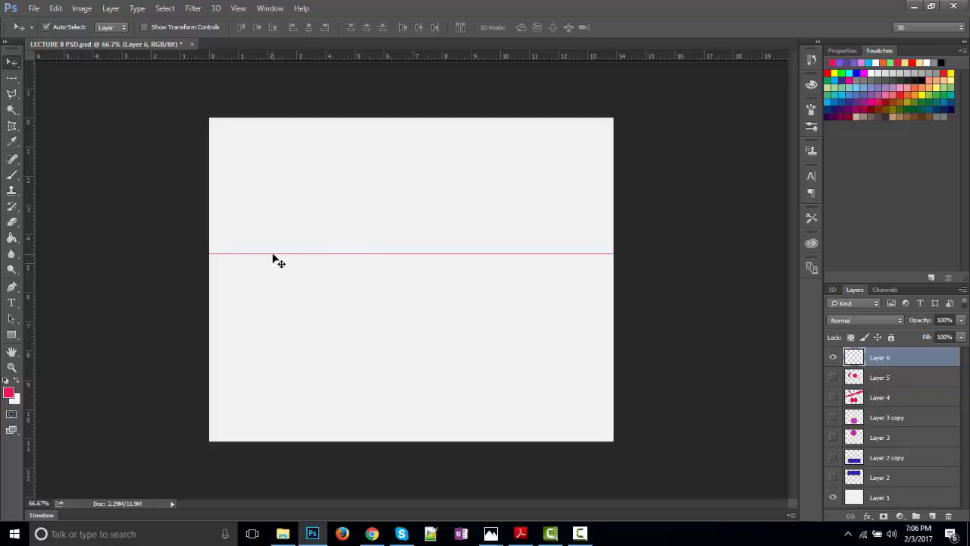
- Apply a 20 px pink outside stroke to the line on Layer 6 and move the thickened band down about 1.2 in
click(56, 8)
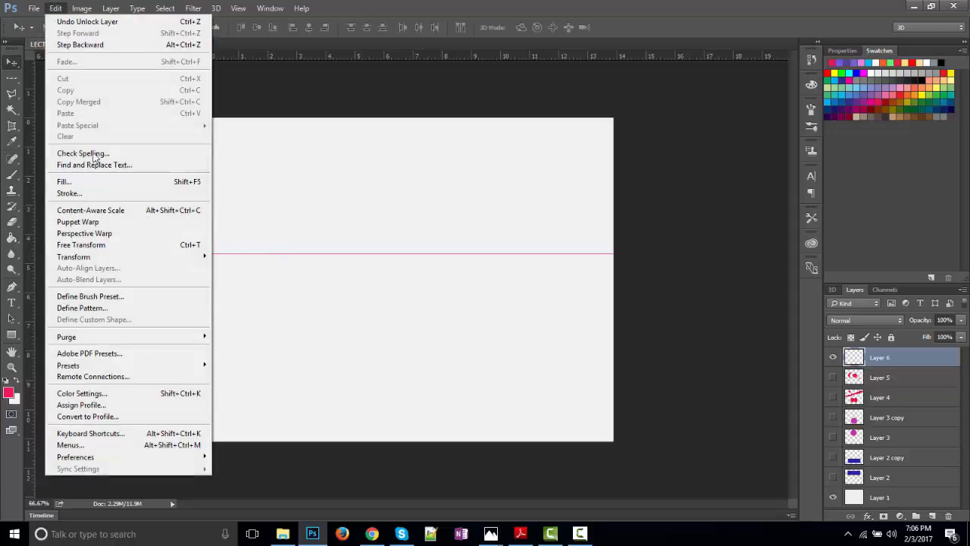
click(76, 193)
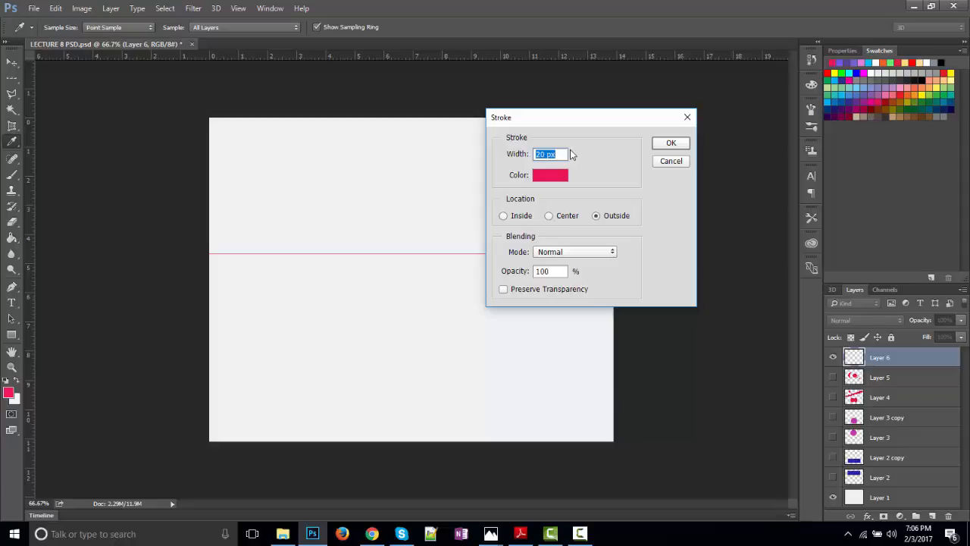
key(Return)
key(v)
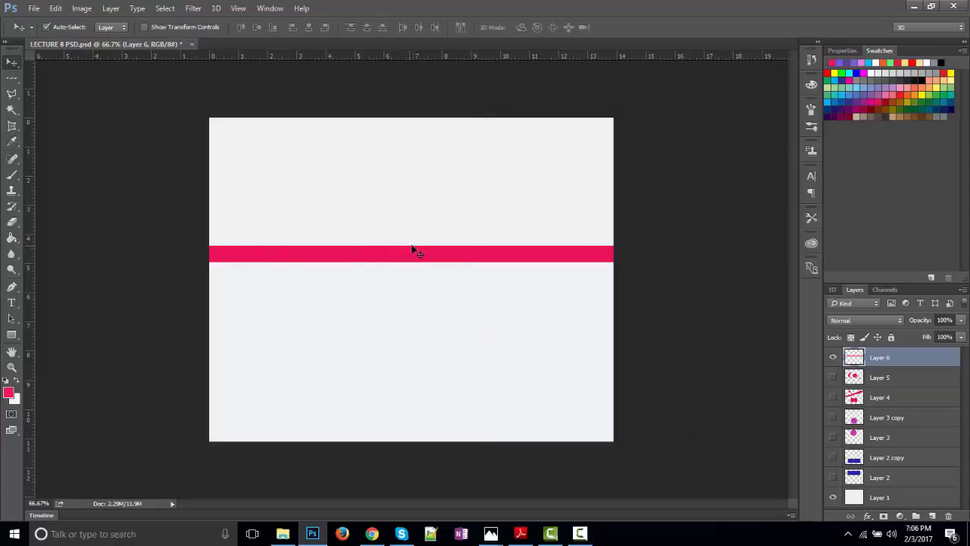
drag(413, 254, 412, 293)
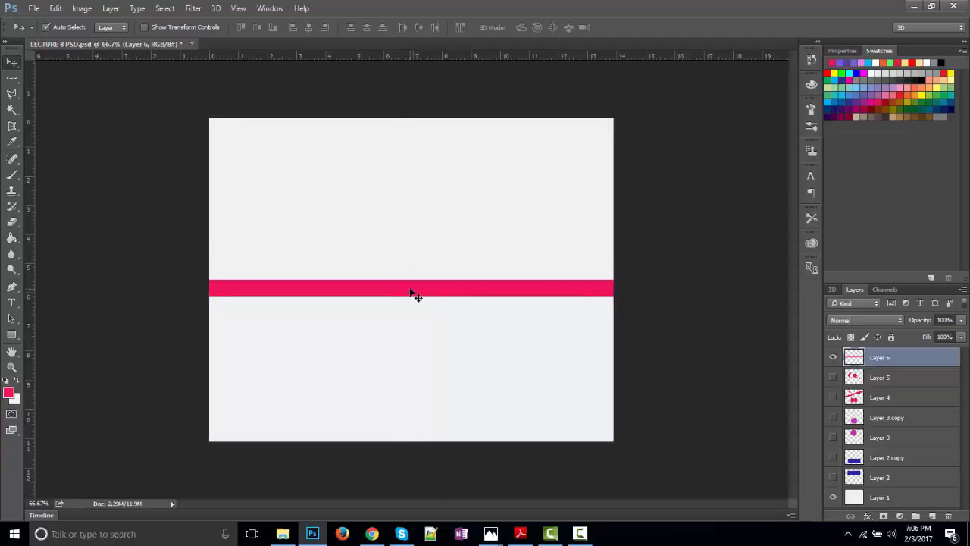
- Hide Layer 6 and add a new empty layer above it
click(833, 358)
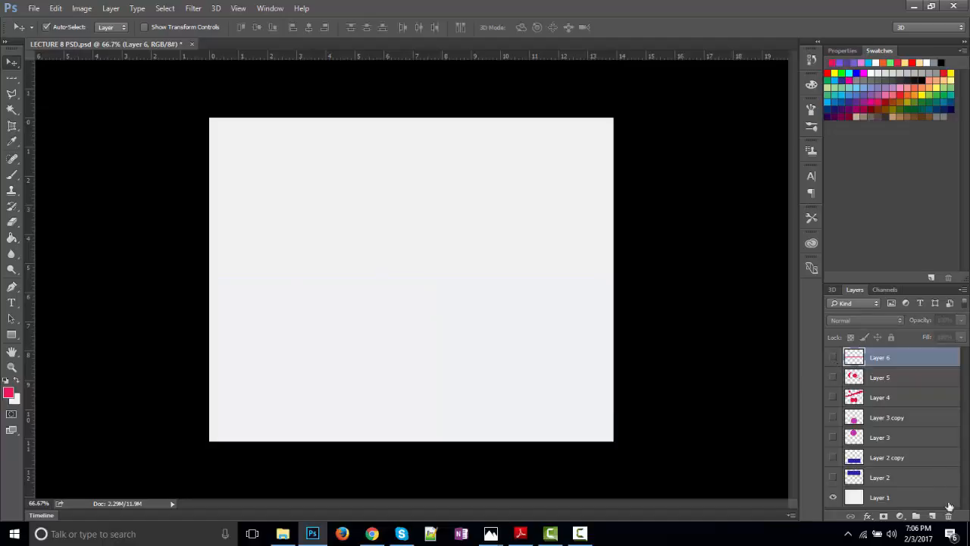
click(933, 516)
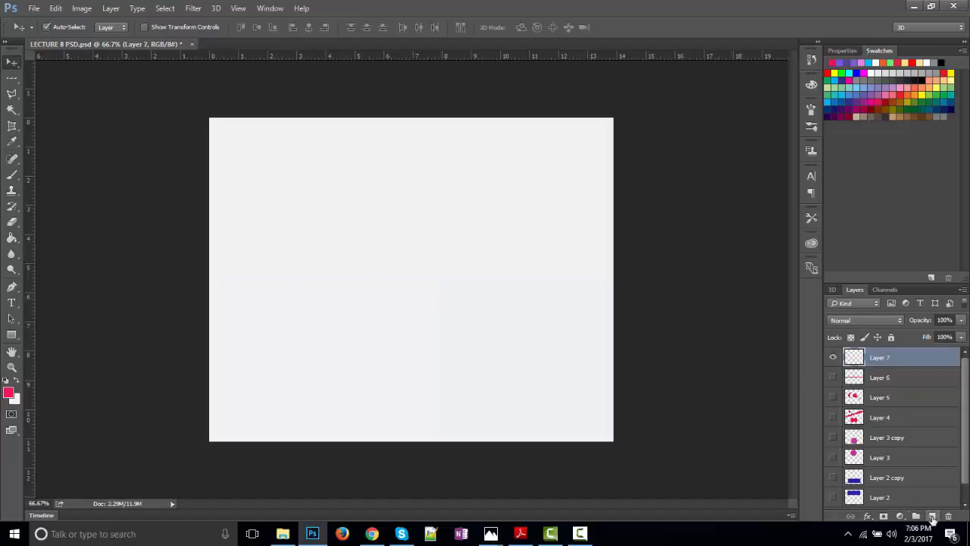
- Select a single pixel column about 4 in from the canvas's left edge with the Single Column Marquee, fill it with pink and deselect
click(11, 78)
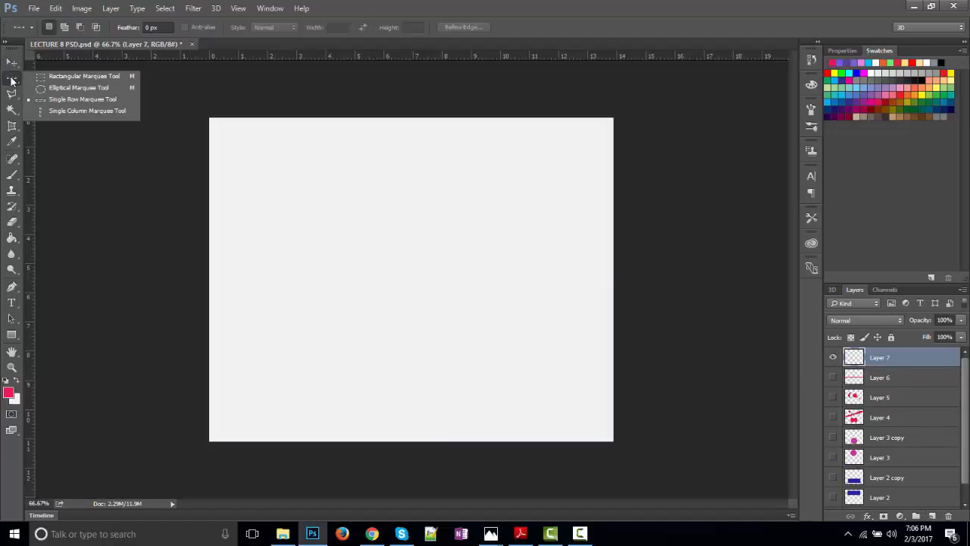
click(59, 110)
click(328, 187)
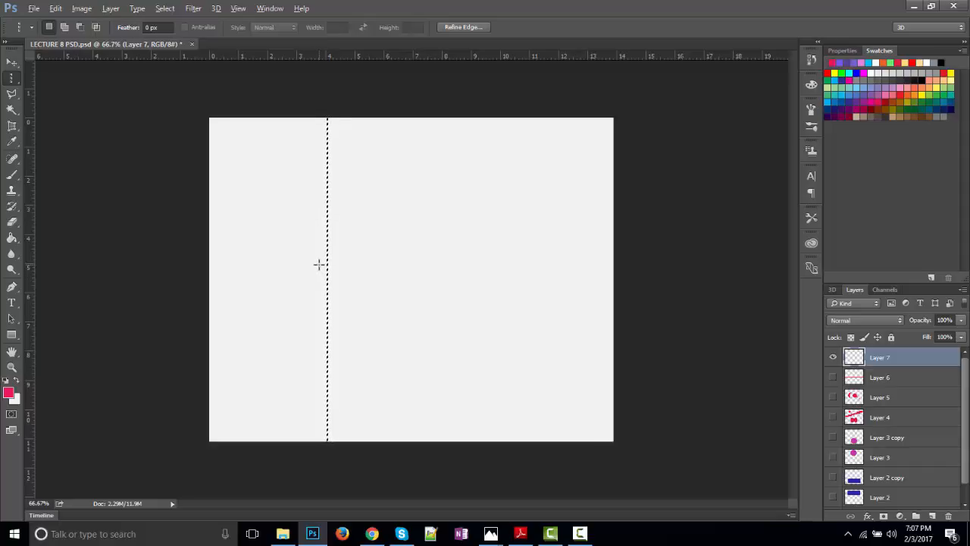
key(ctrl+d)
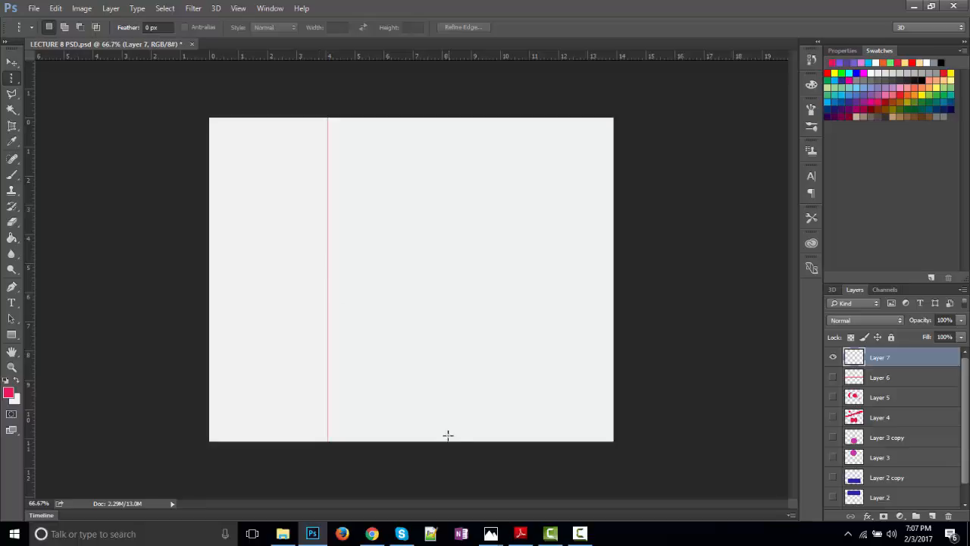
- Try to thicken the thin vertical line on Layer 7 with a 20 px pink inside stroke
click(55, 8)
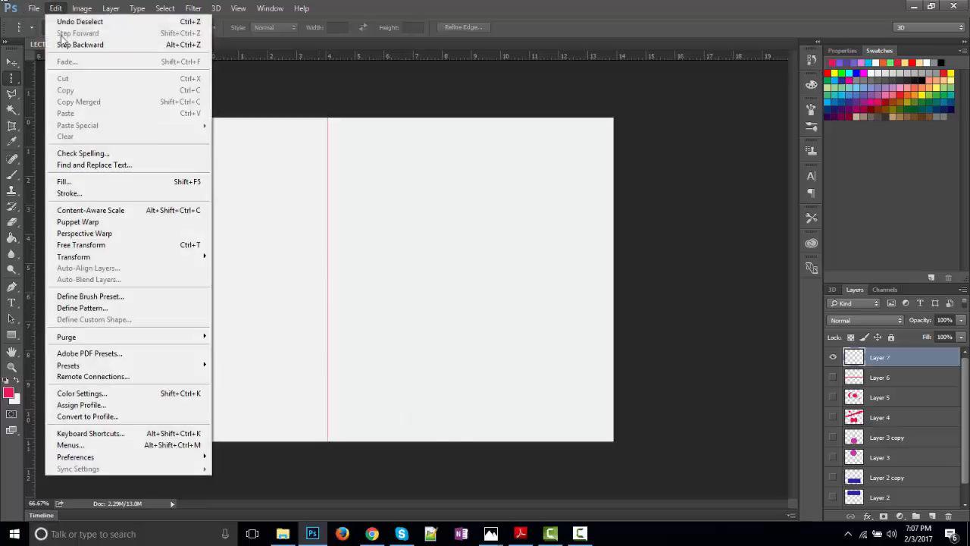
click(68, 192)
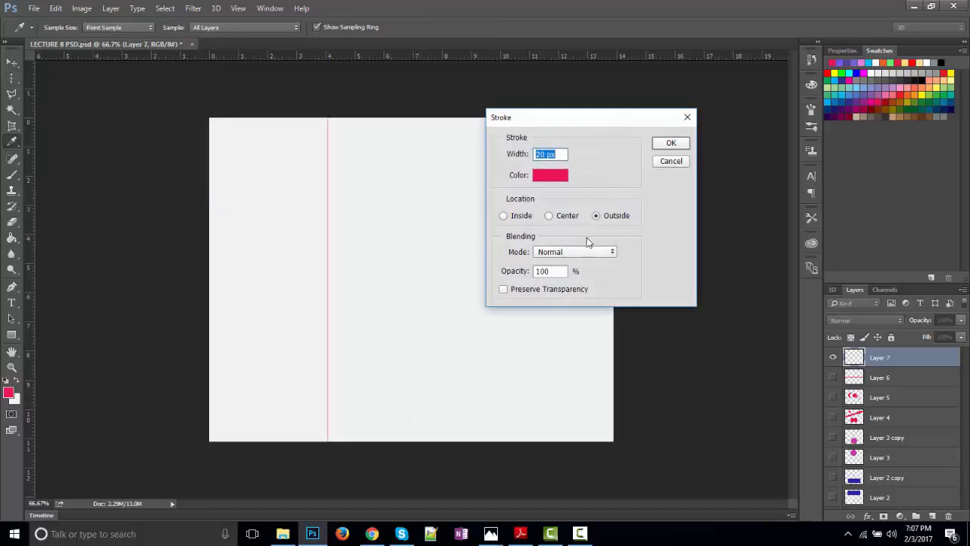
click(523, 219)
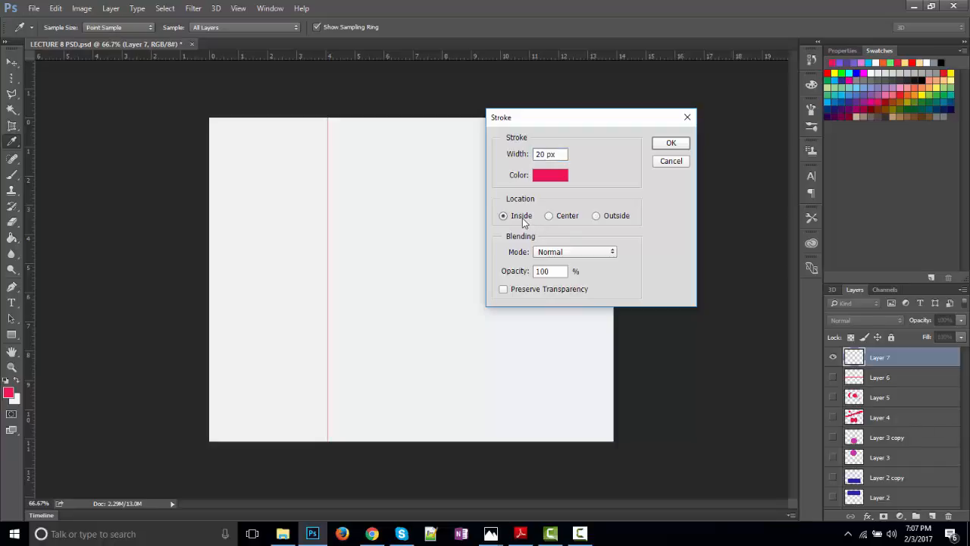
click(571, 217)
click(613, 217)
click(516, 214)
click(661, 146)
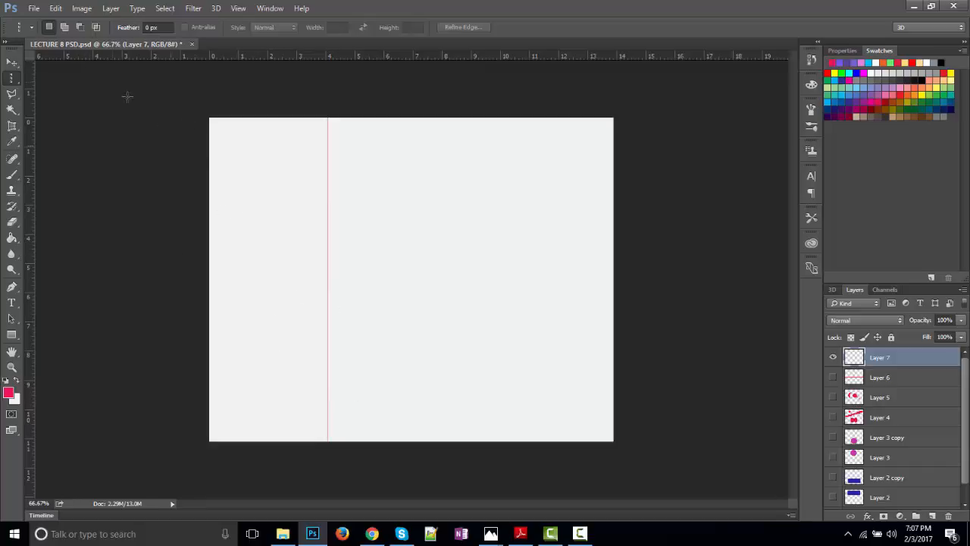
- Apply a 20 px pink center stroke to the vertical line on Layer 7
click(55, 7)
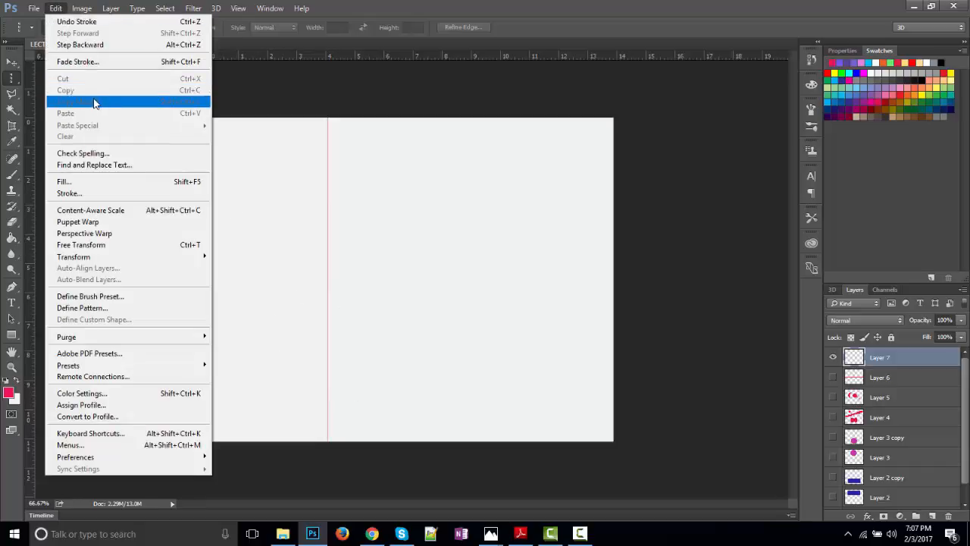
click(106, 193)
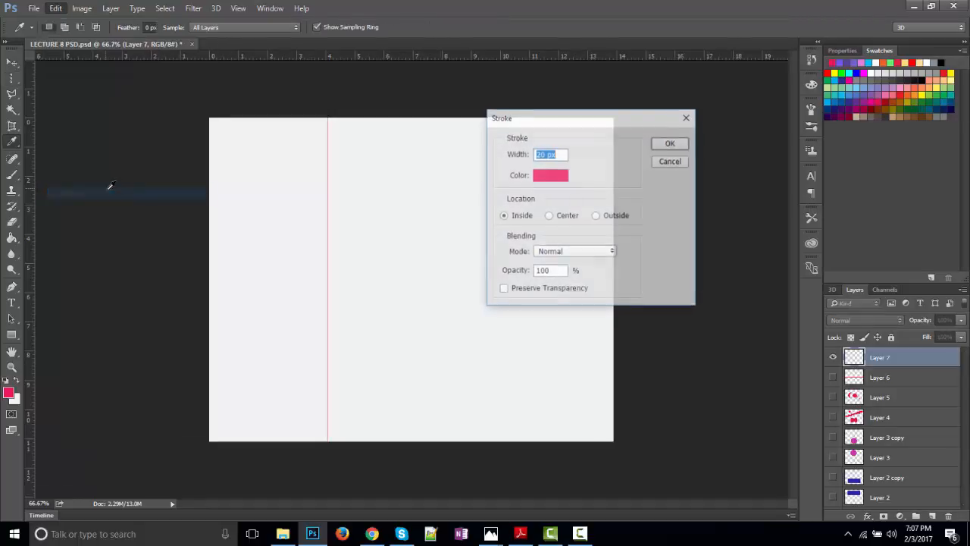
click(561, 219)
click(673, 144)
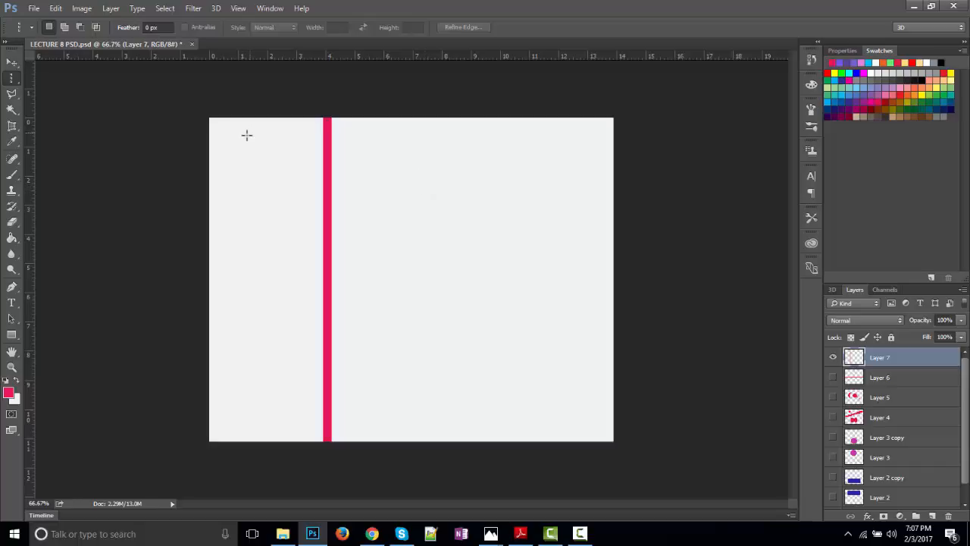
- Show Layer 6 briefly together with Layer 7 to compare the two bands, and hide both layers
click(833, 377)
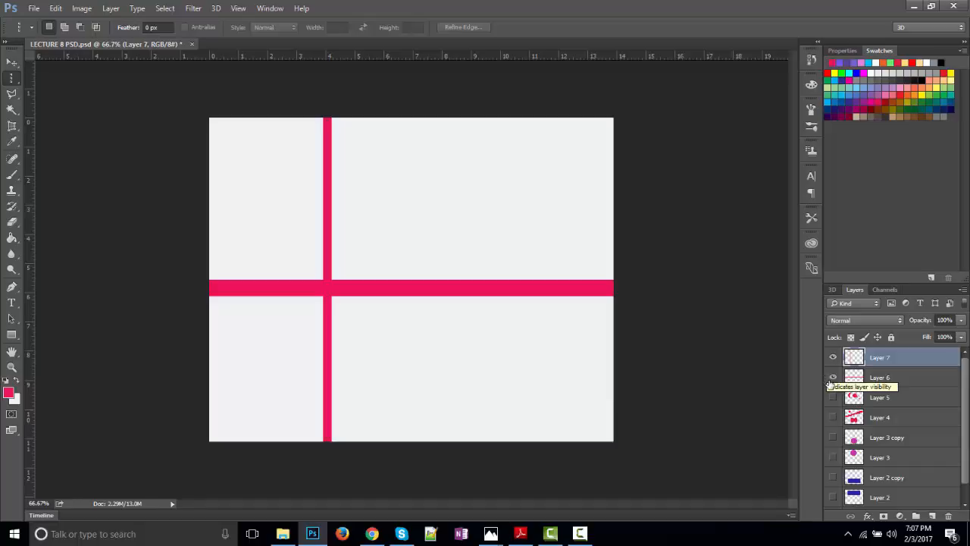
click(832, 378)
click(832, 357)
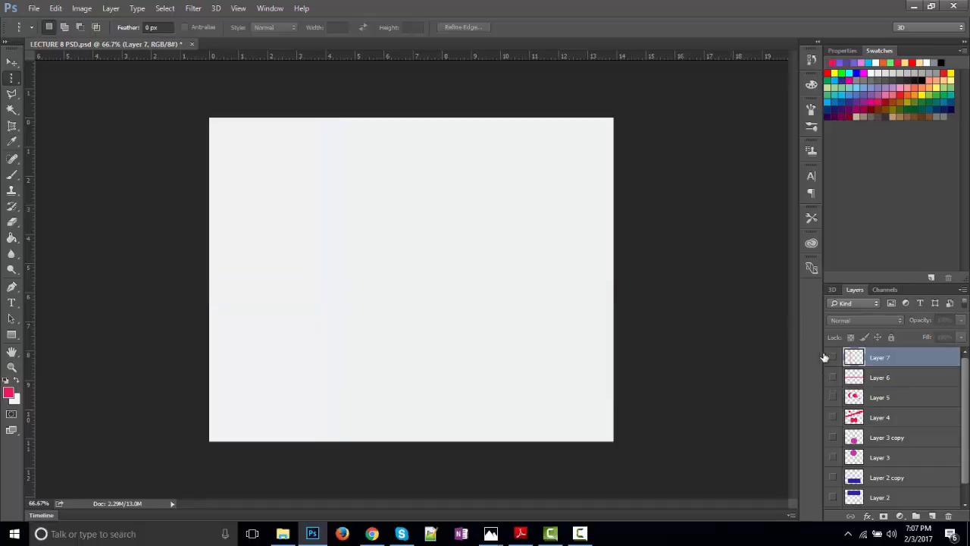
click(580, 534)
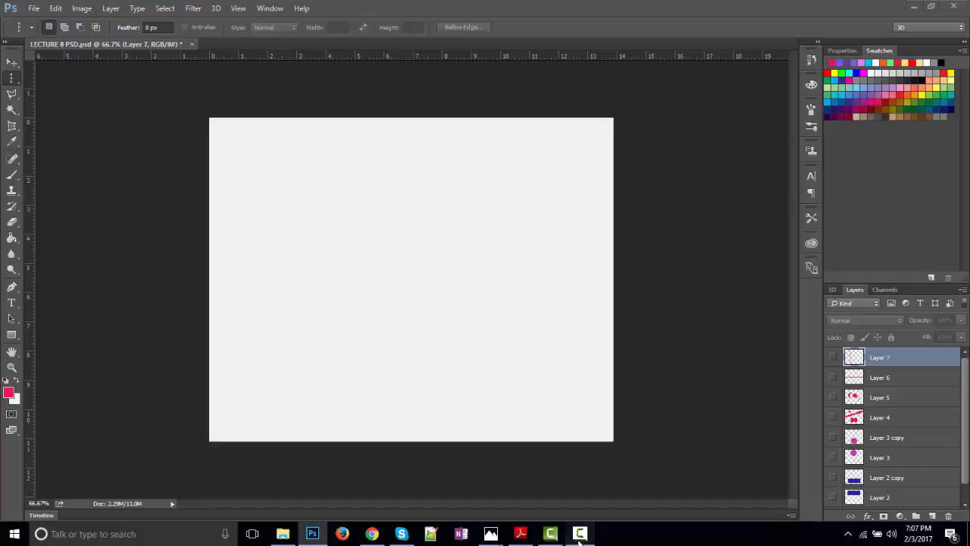